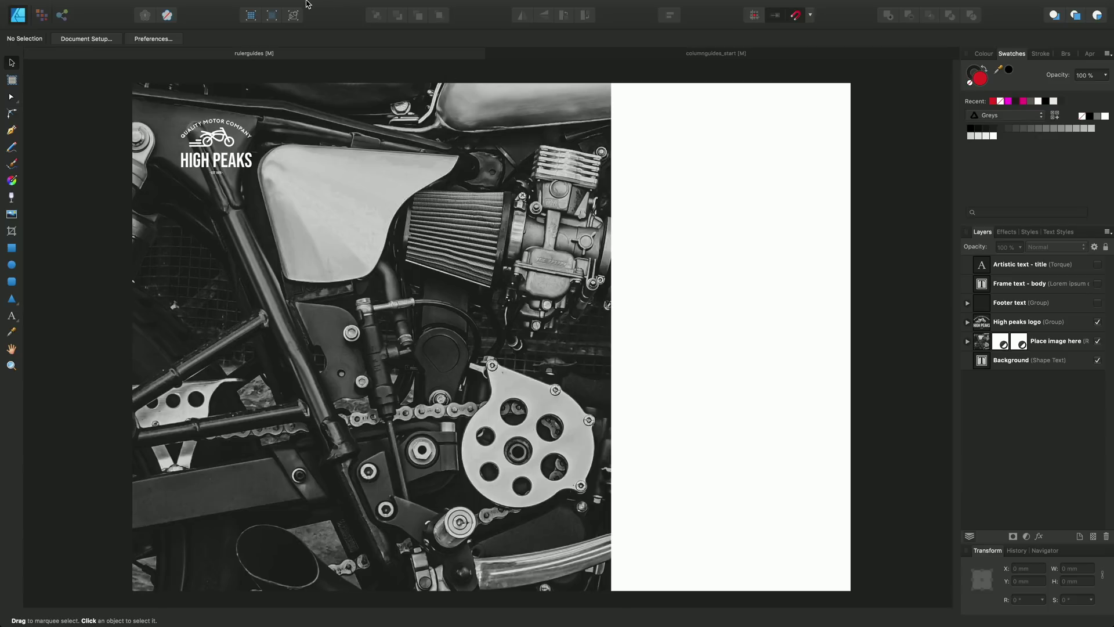
Step: Show the millimetre rulers along the top and left edges of the canvas
left_click(280, 7)
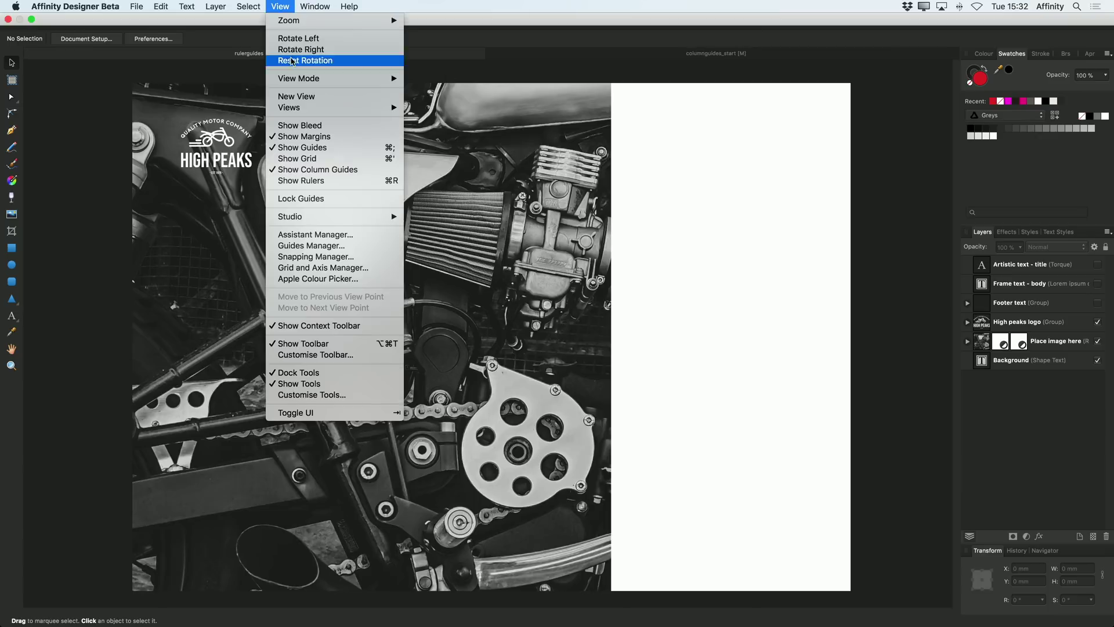
left_click(331, 184)
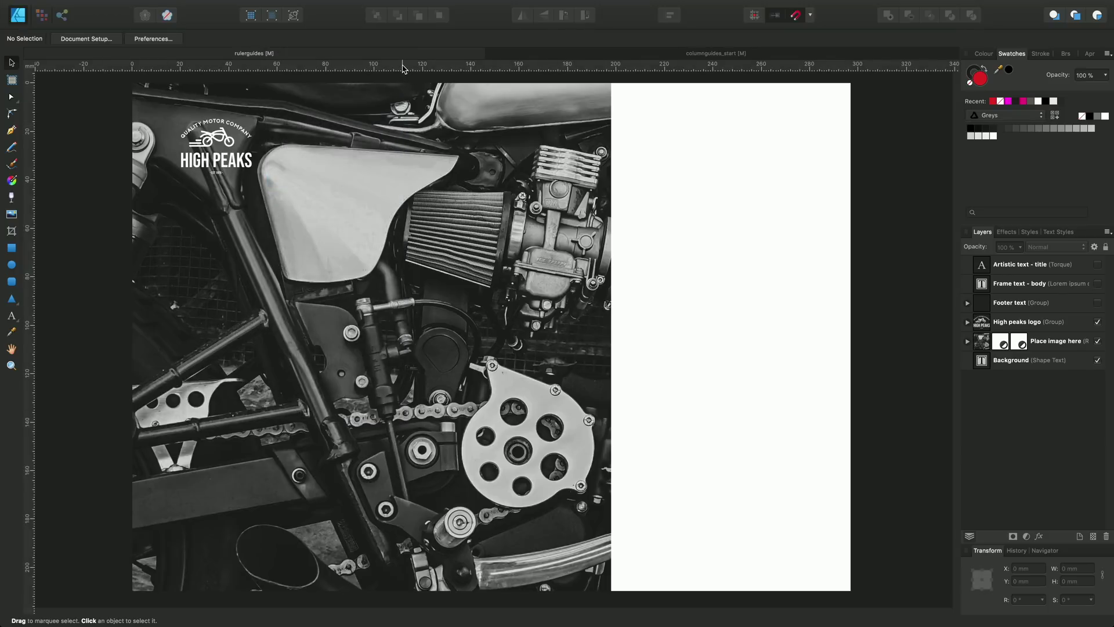
Step: Drag three horizontal guides onto the page, placing one at 105 mm
left_click_drag(402, 68, 641, 334)
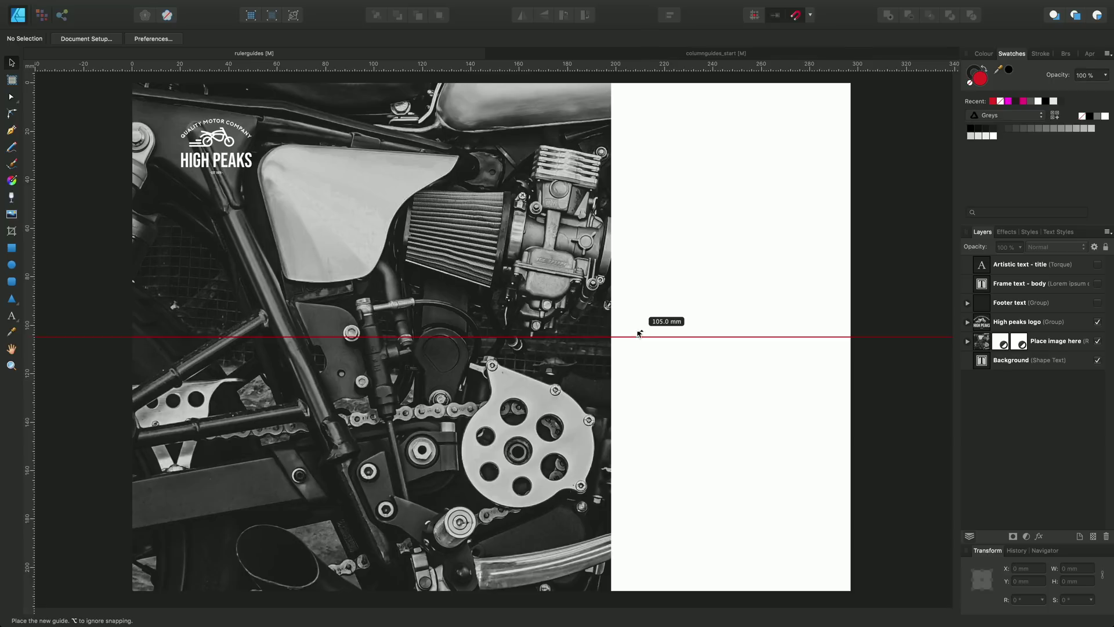
left_click_drag(638, 333, 640, 335)
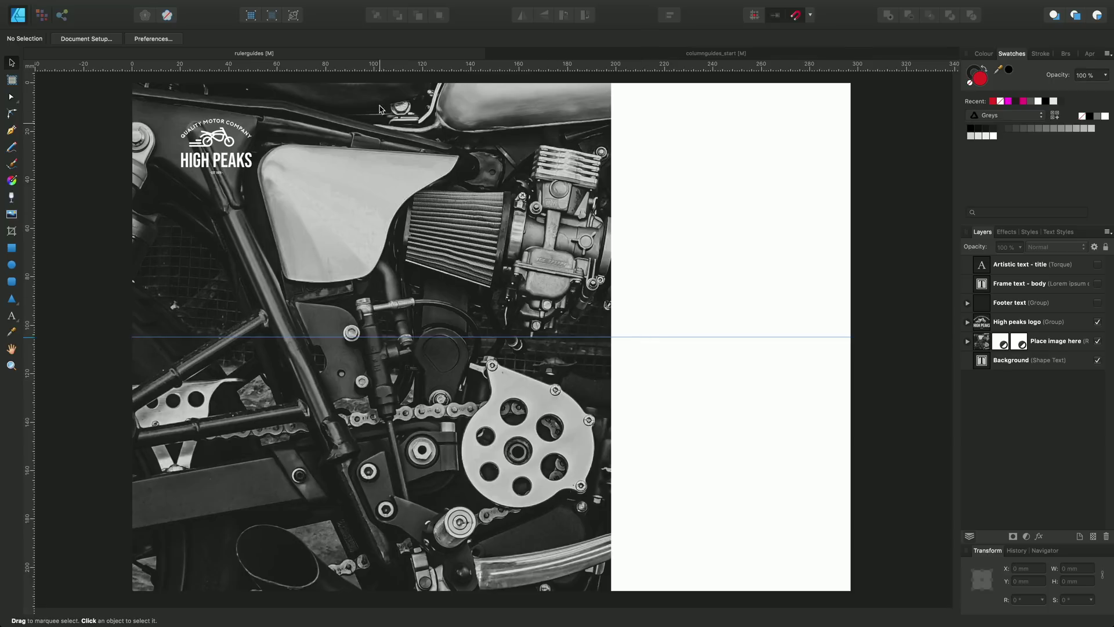
left_click_drag(385, 69, 633, 567)
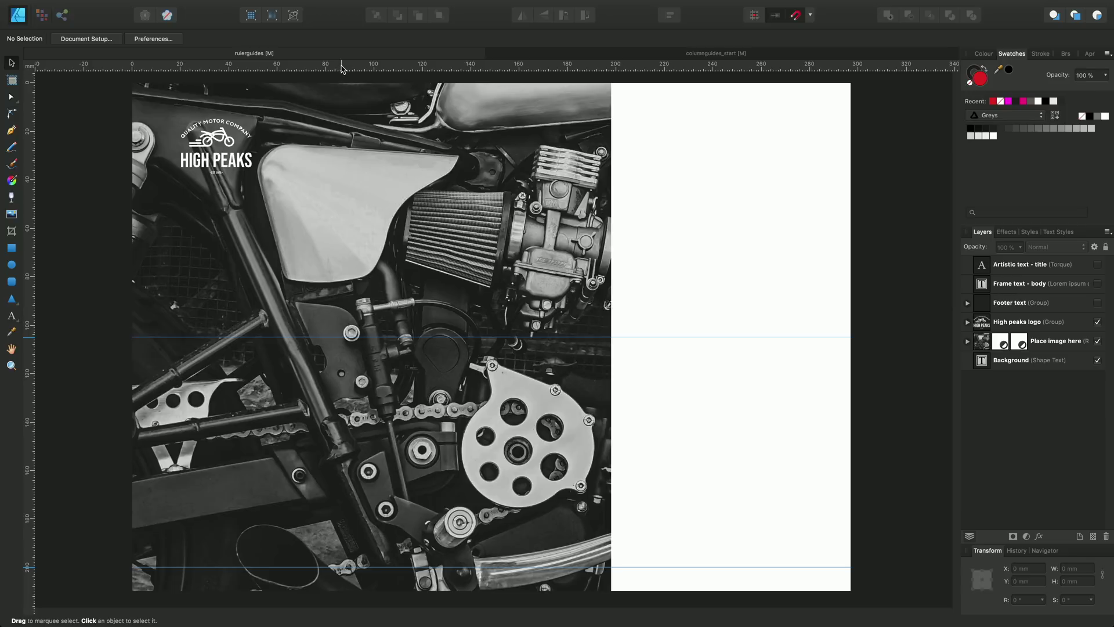
left_click_drag(341, 68, 458, 315)
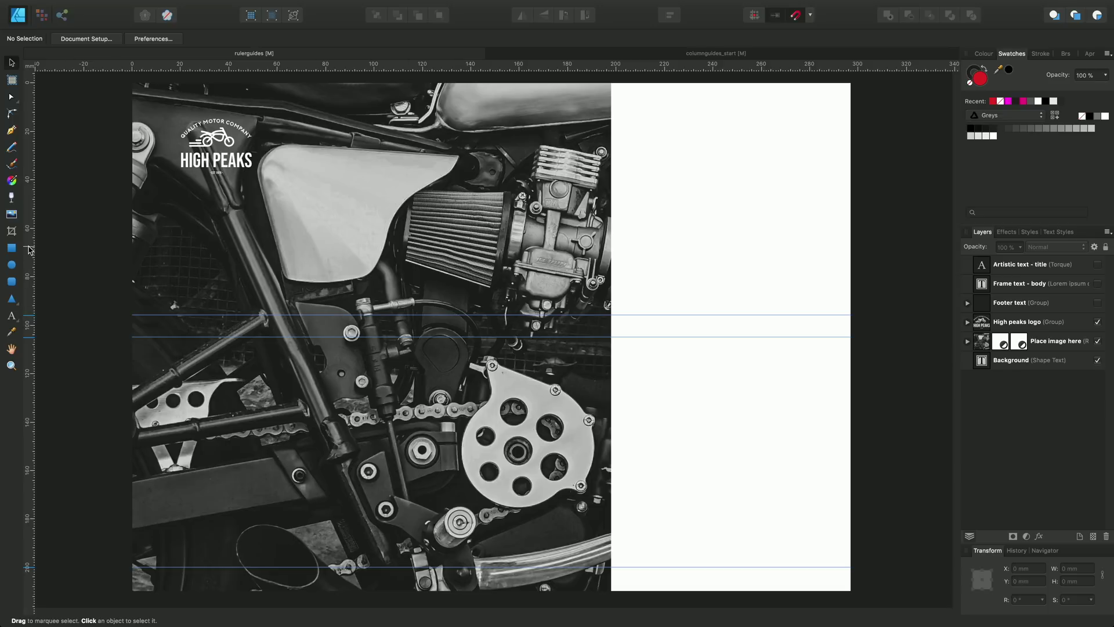
Step: Place two vertical guides on the right half of the page, near 216 mm and 280 mm
left_click_drag(30, 250, 652, 301)
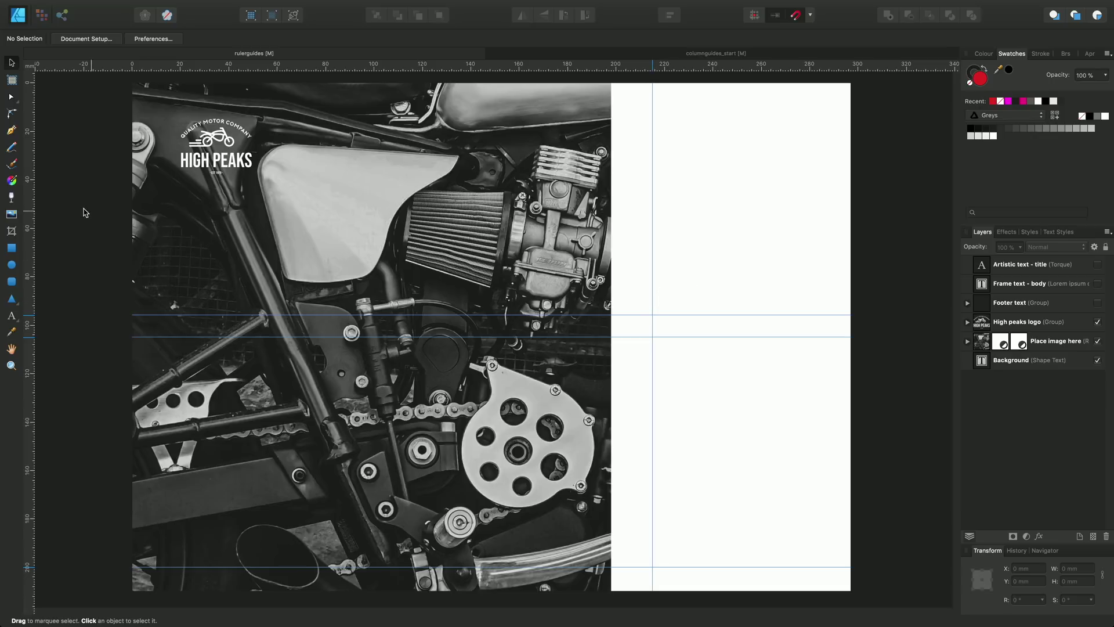
left_click_drag(31, 202, 810, 349)
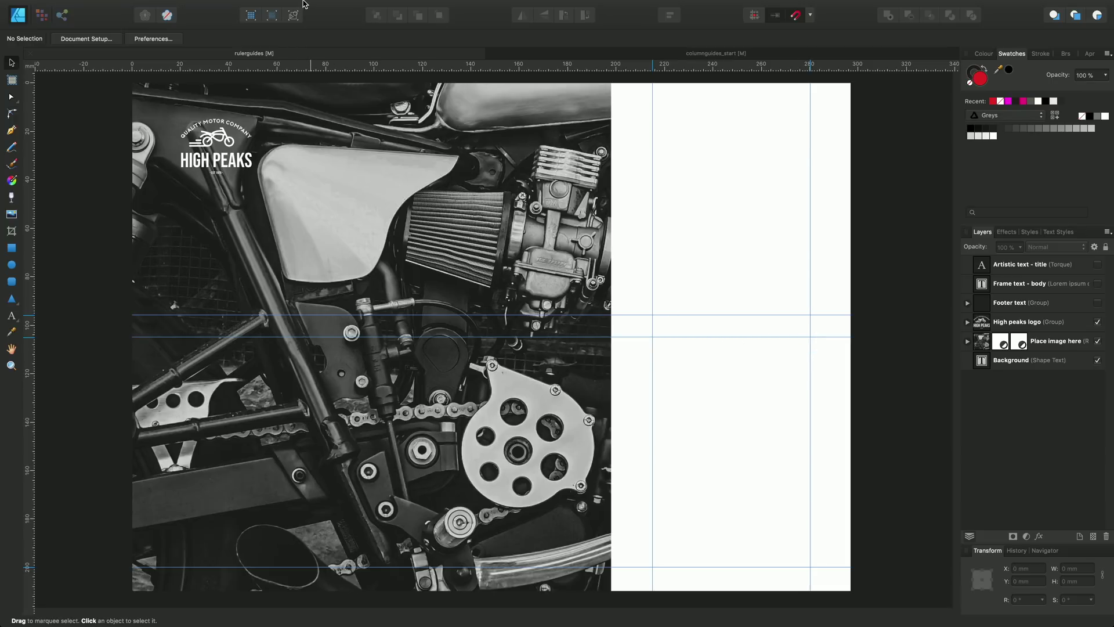
Step: Open the Guides Manager, move it aside, and nudge the 95.9 mm horizontal guide
left_click(277, 6)
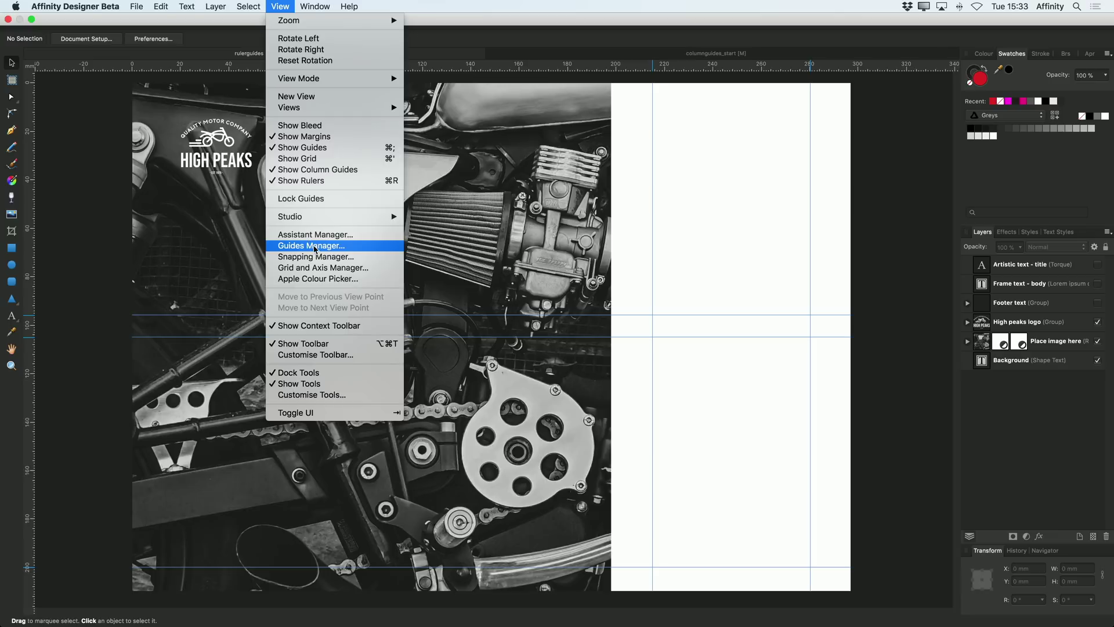
left_click(315, 248)
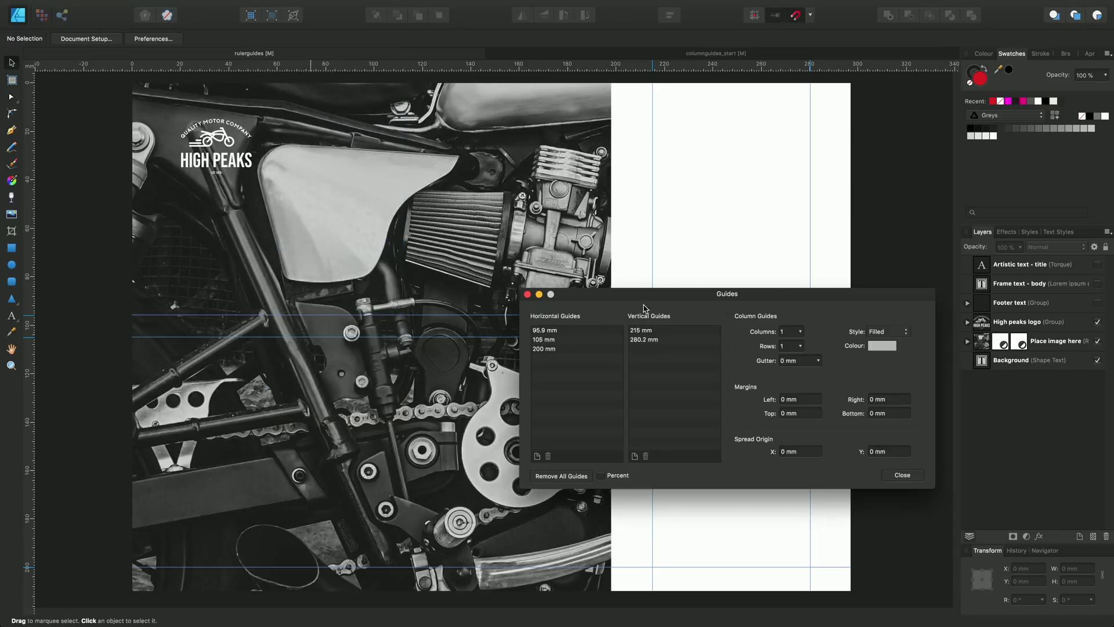
left_click_drag(646, 294, 831, 117)
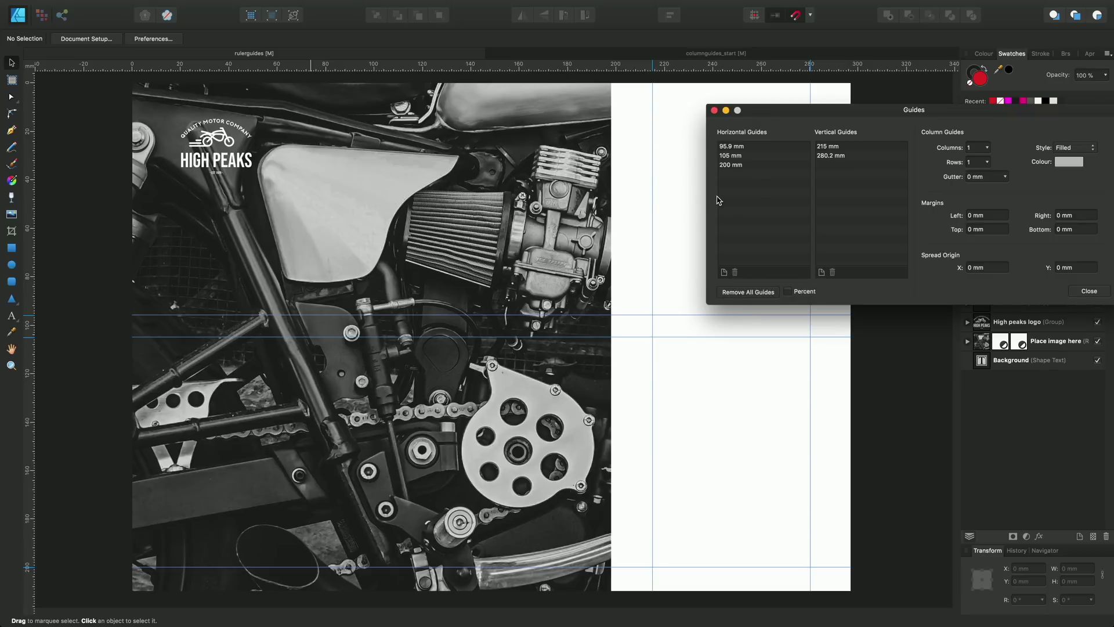
left_click(733, 148)
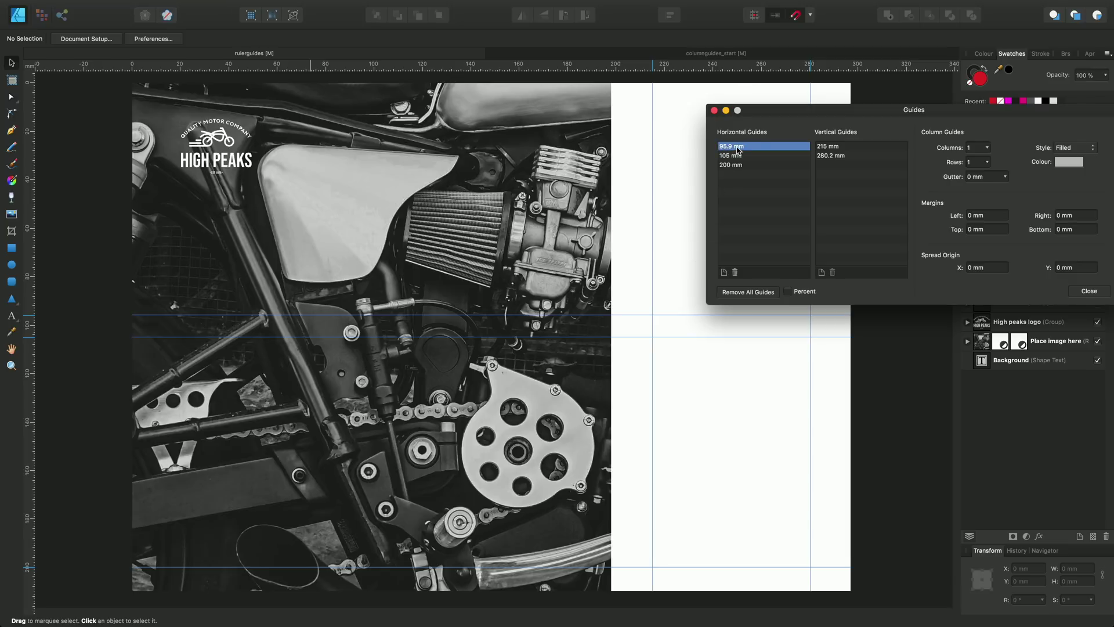
left_click(633, 314)
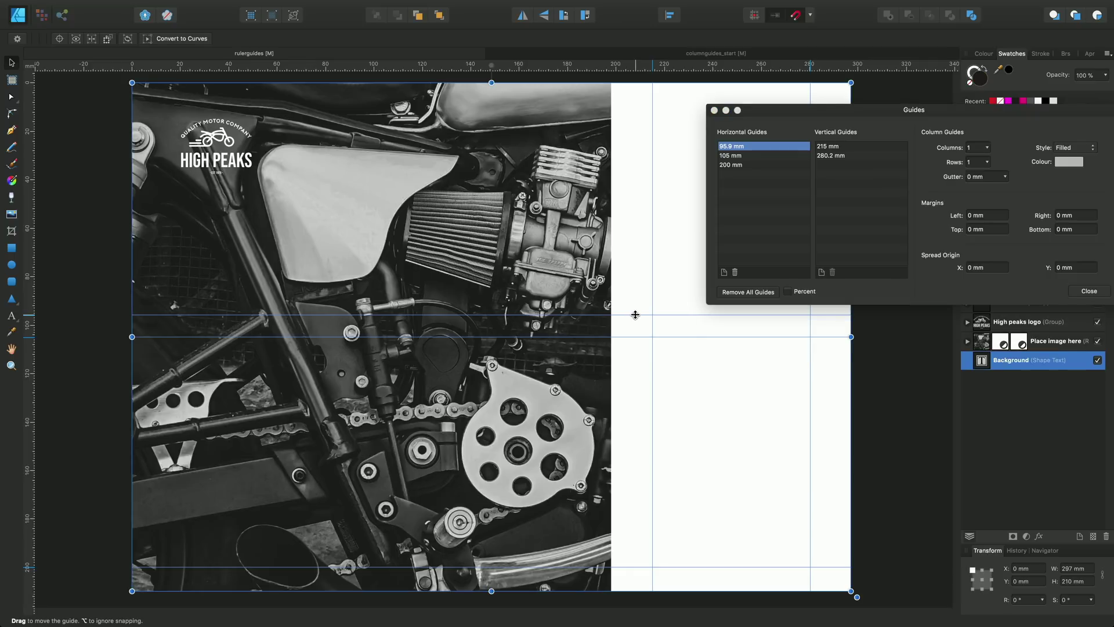
left_click_drag(635, 315, 634, 310)
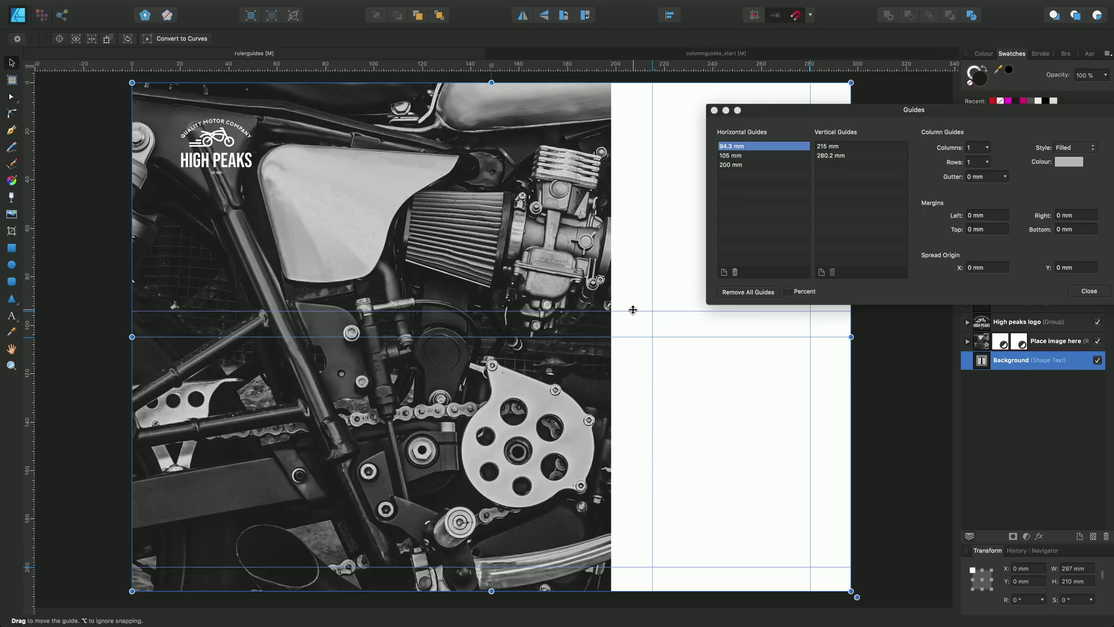
Step: Set the upper horizontal guide to 96 mm and the right vertical guide to 280 mm
left_click(730, 150)
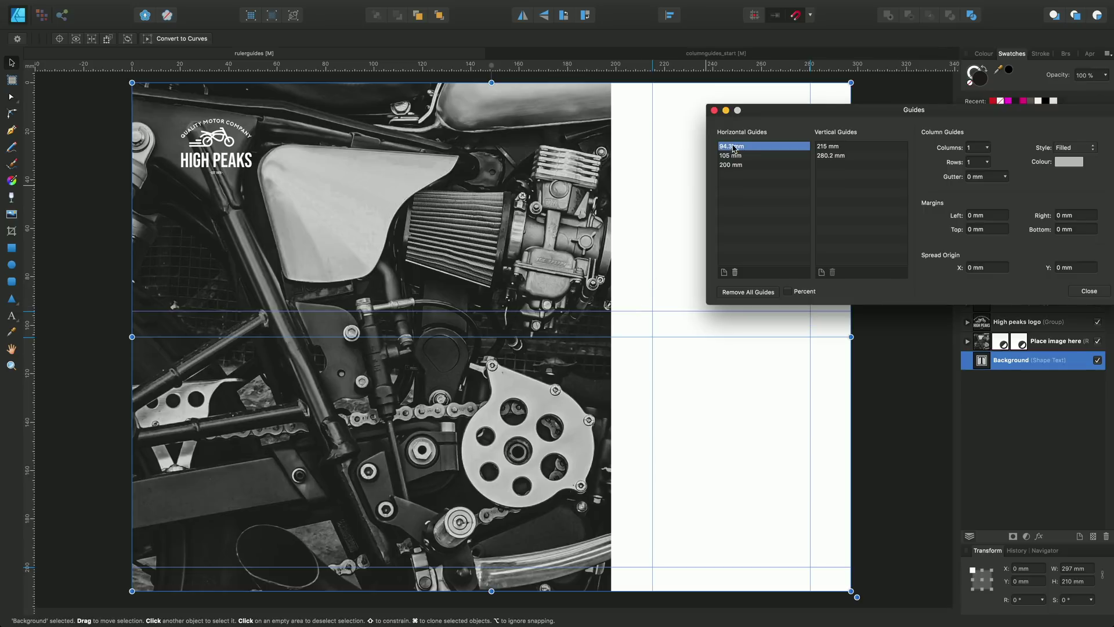
left_click(732, 147)
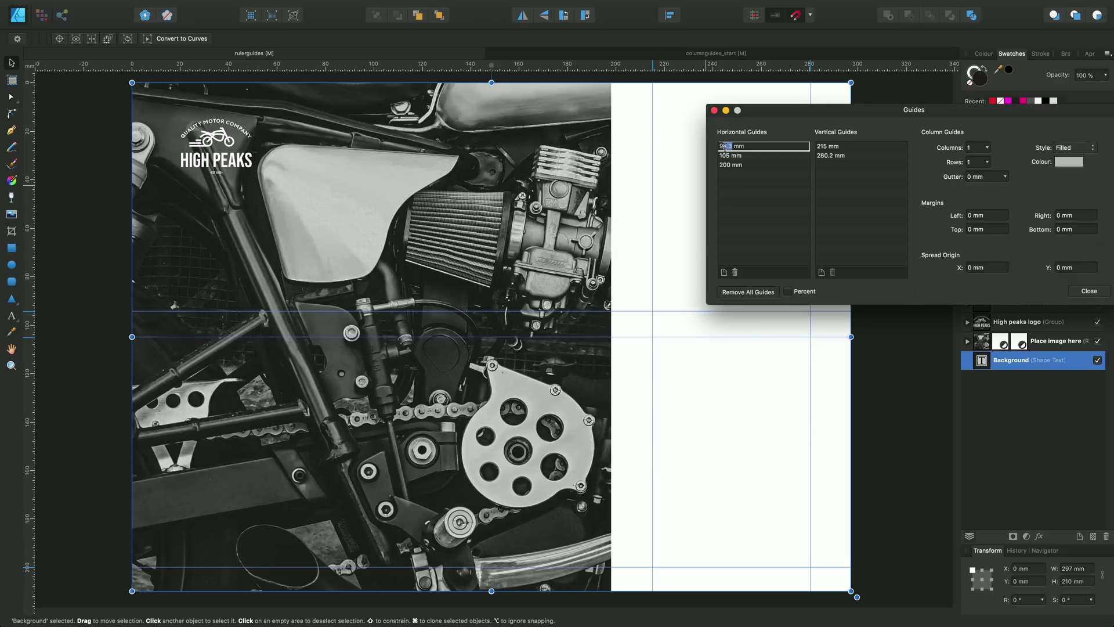
type("96")
key("Return")
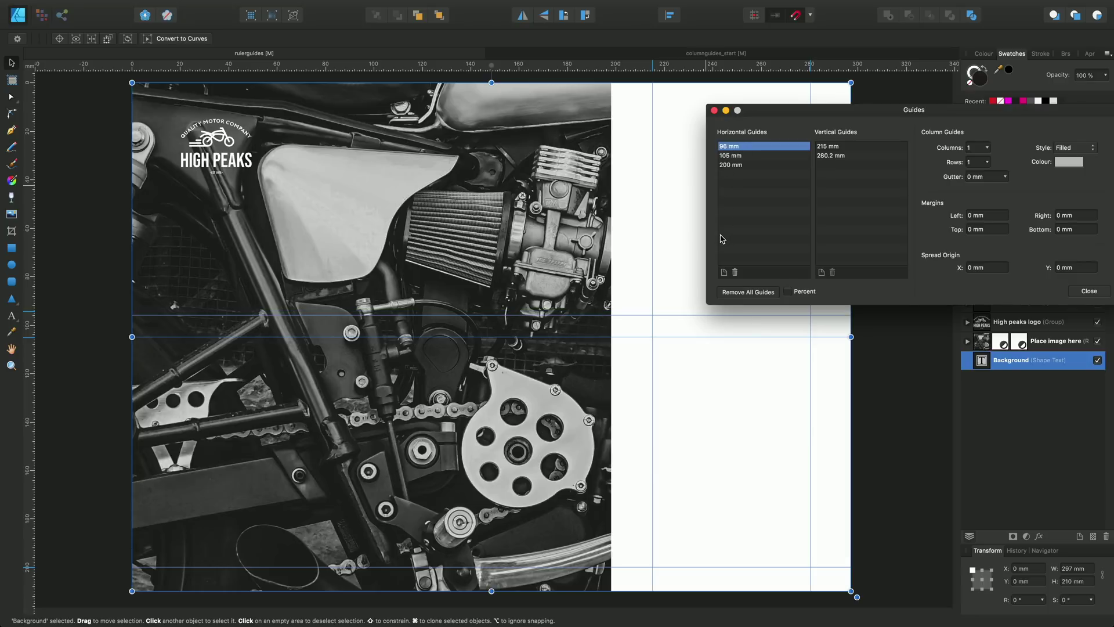
left_click(830, 157)
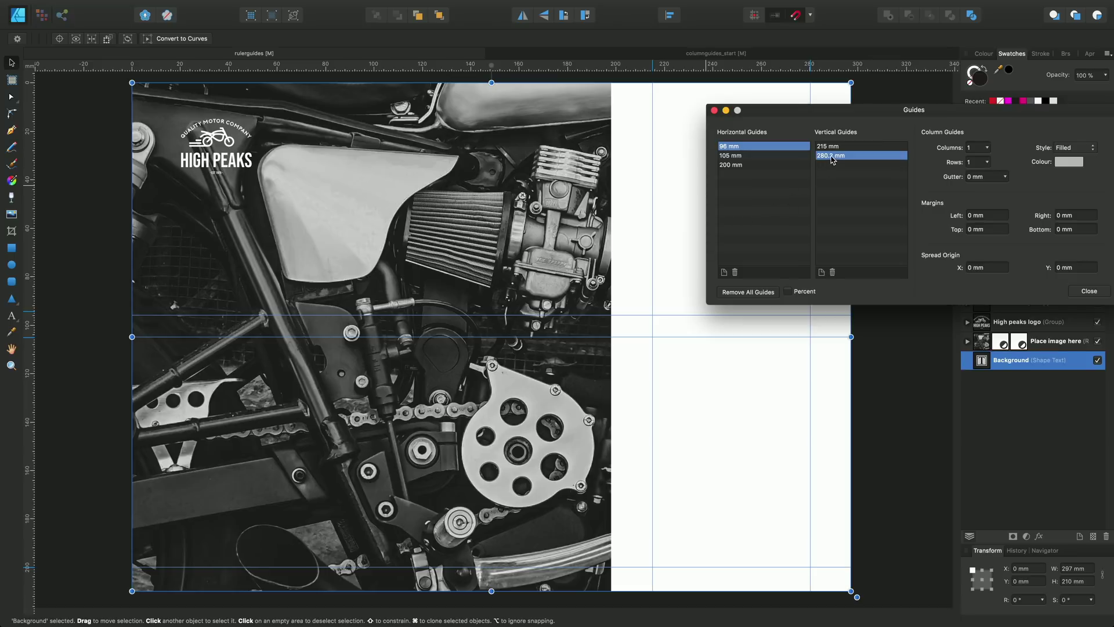
left_click(835, 158)
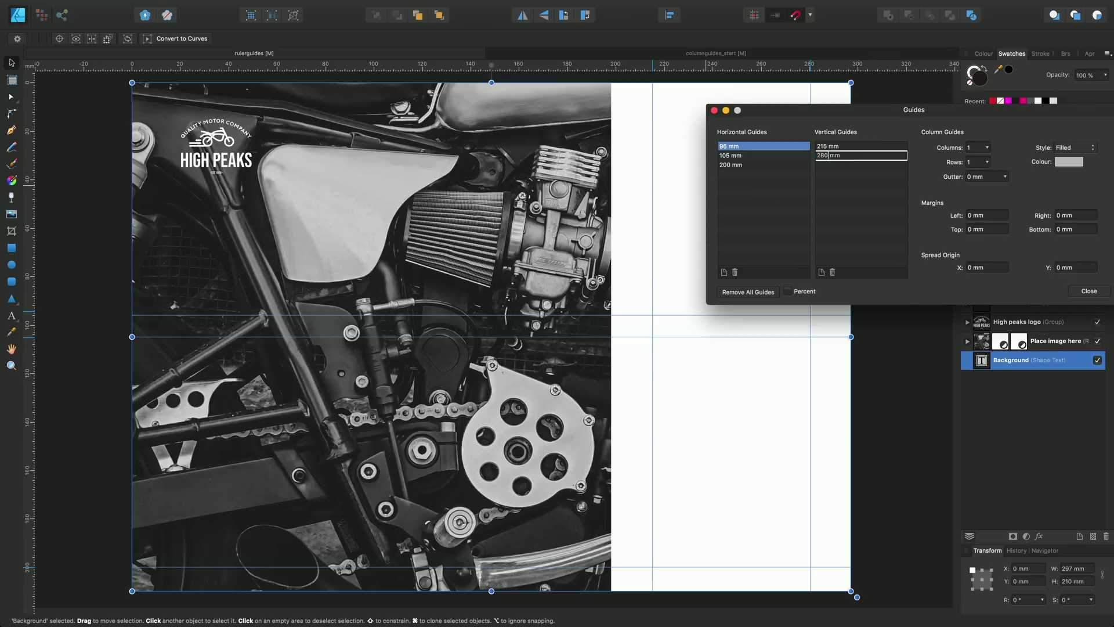
key("Return")
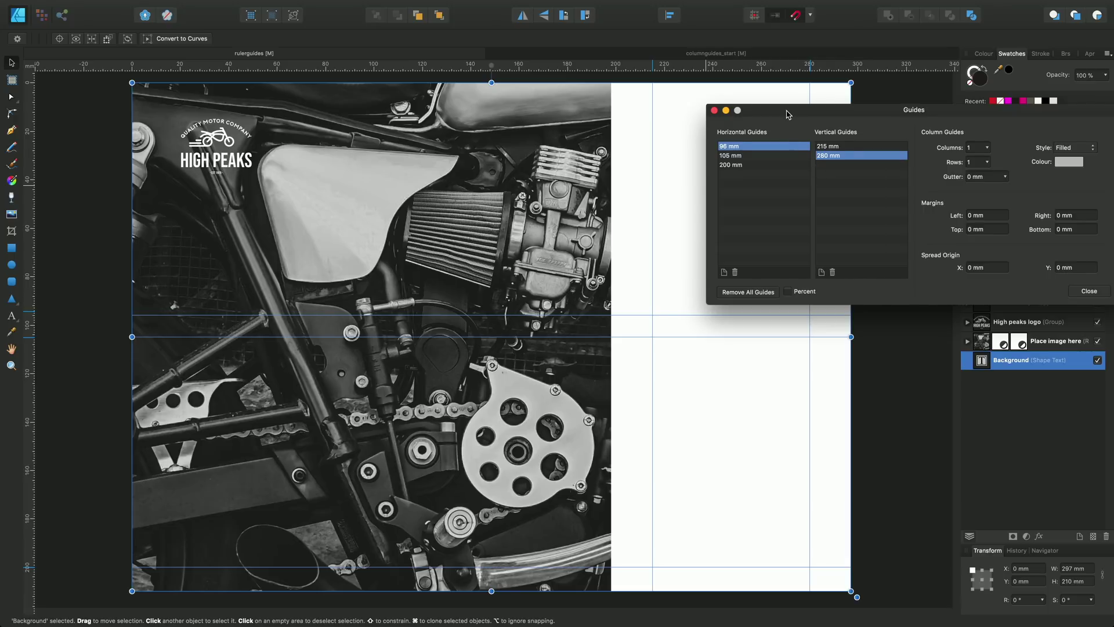
Step: Move the ruler origin to where the 215 mm and 105 mm guides cross
left_click_drag(788, 115, 882, 125)
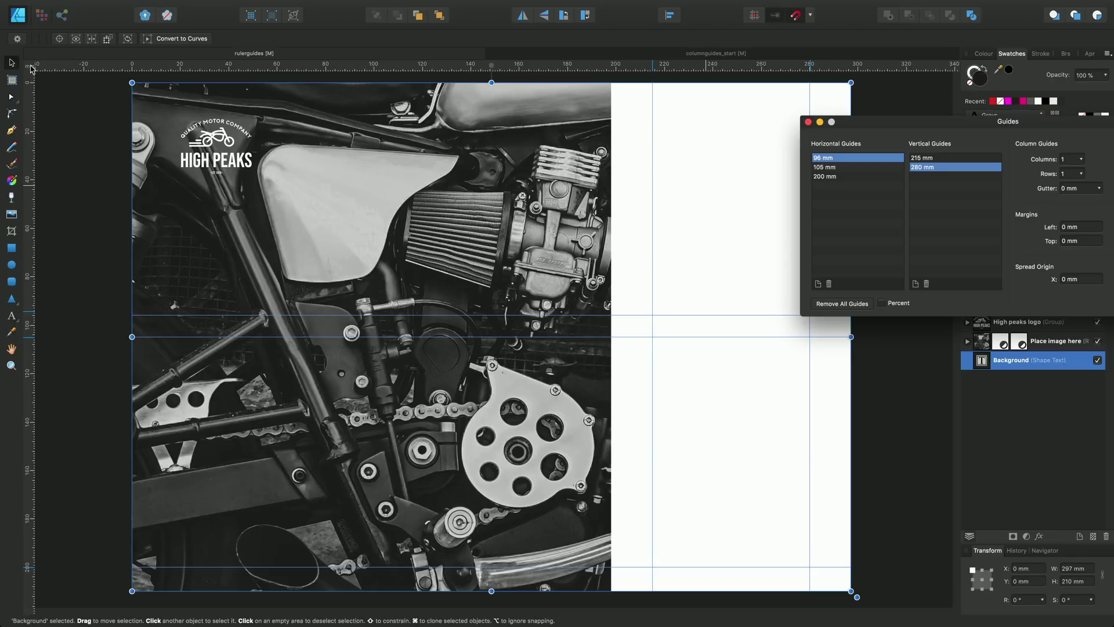
left_click_drag(31, 69, 654, 337)
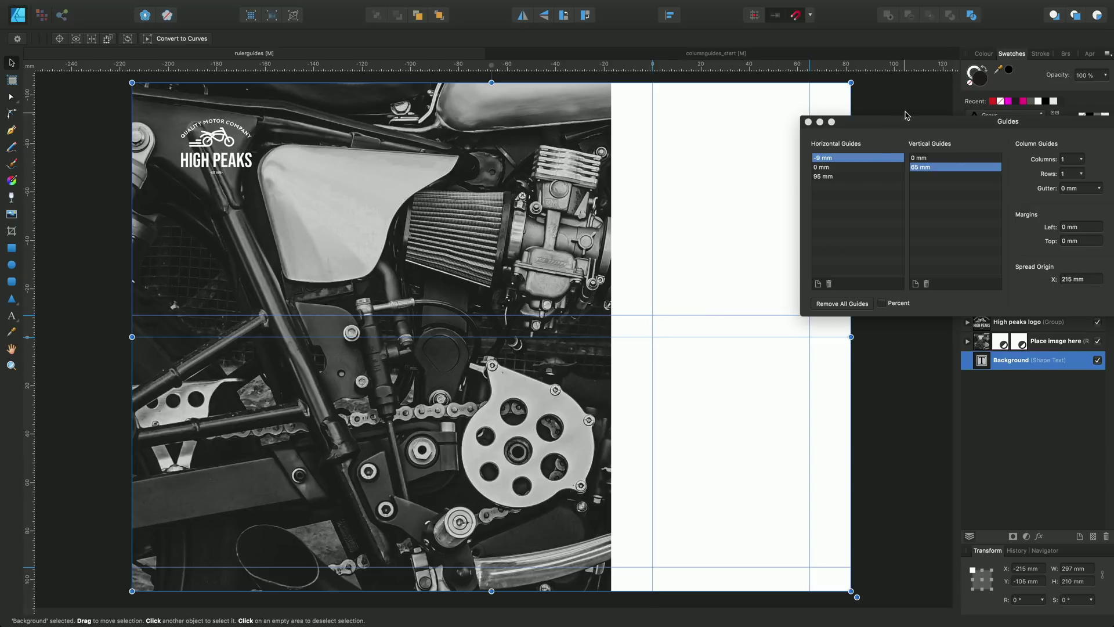
left_click_drag(910, 120, 796, 97)
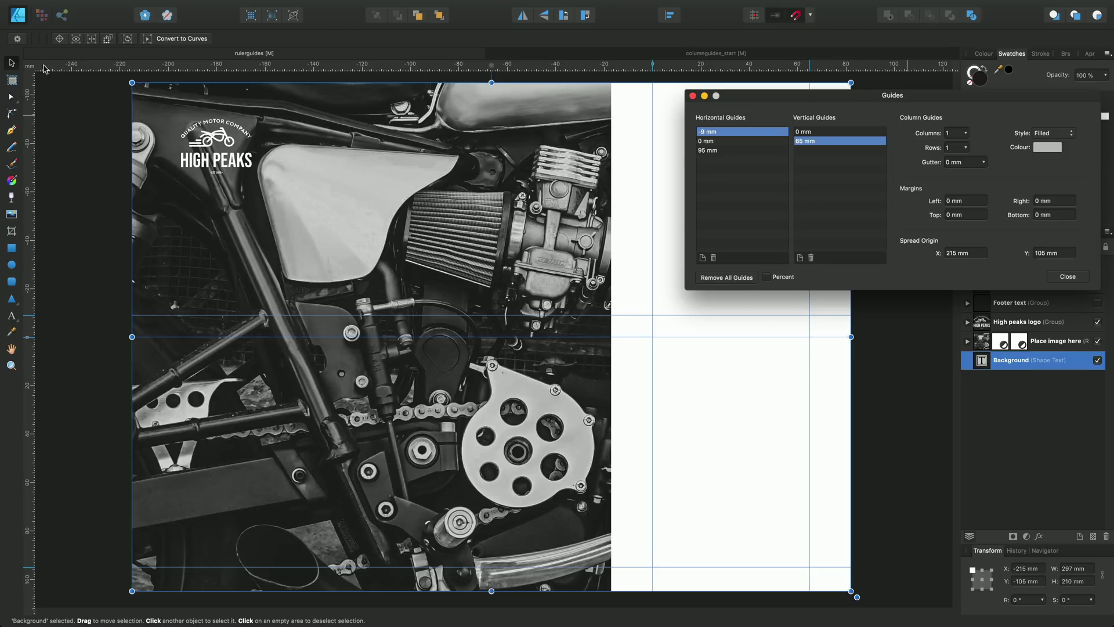
Step: Select the Rectangle tool, keeping the upper horizontal guide at -10 mm
left_click_drag(631, 315, 635, 312)
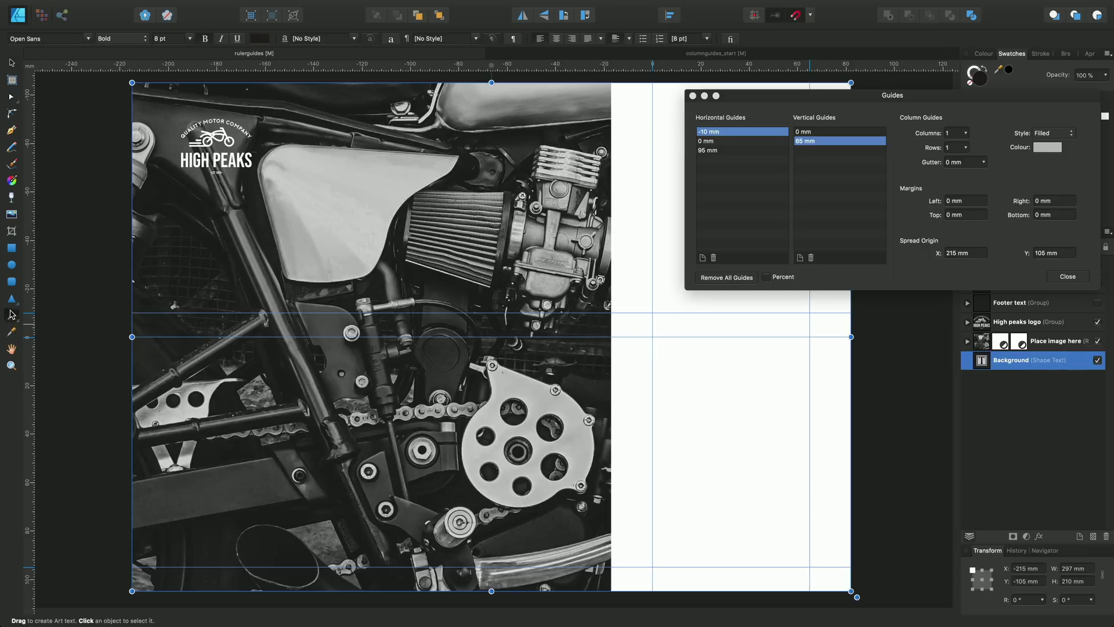
left_click(11, 299)
left_click(12, 282)
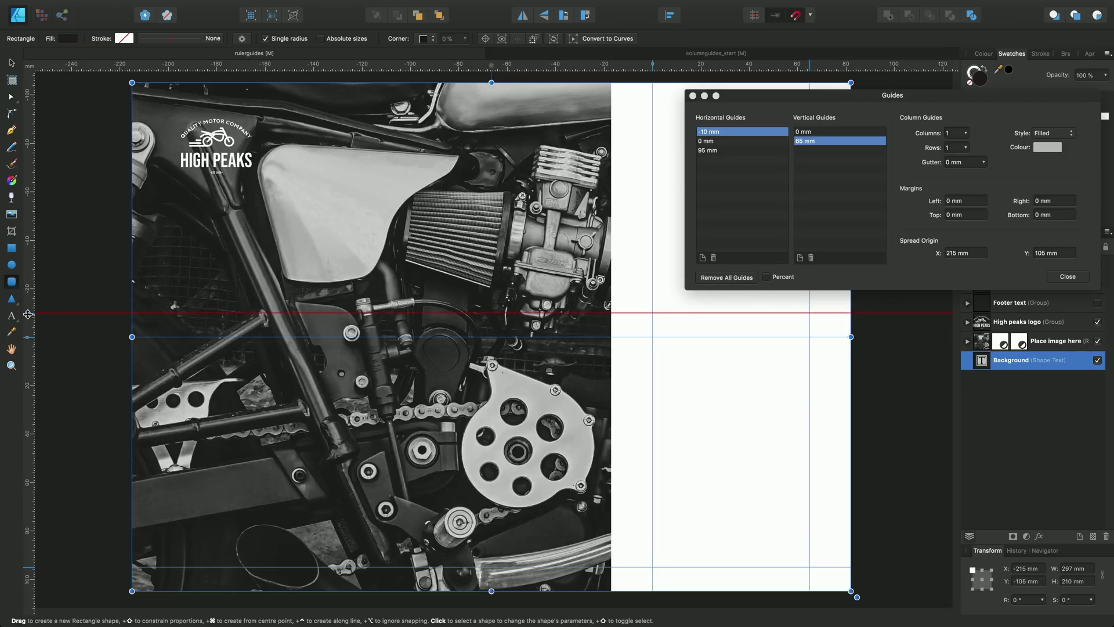
left_click_drag(27, 313, 27, 313)
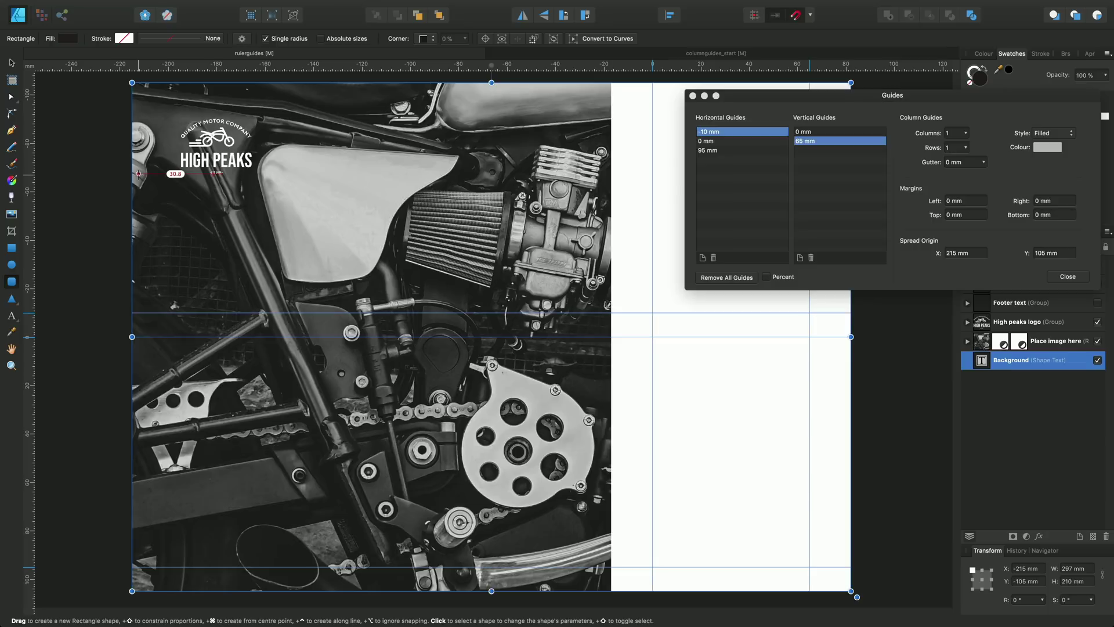
Step: Lock the guides from the View menu and return to the Move tool
left_click(269, 4)
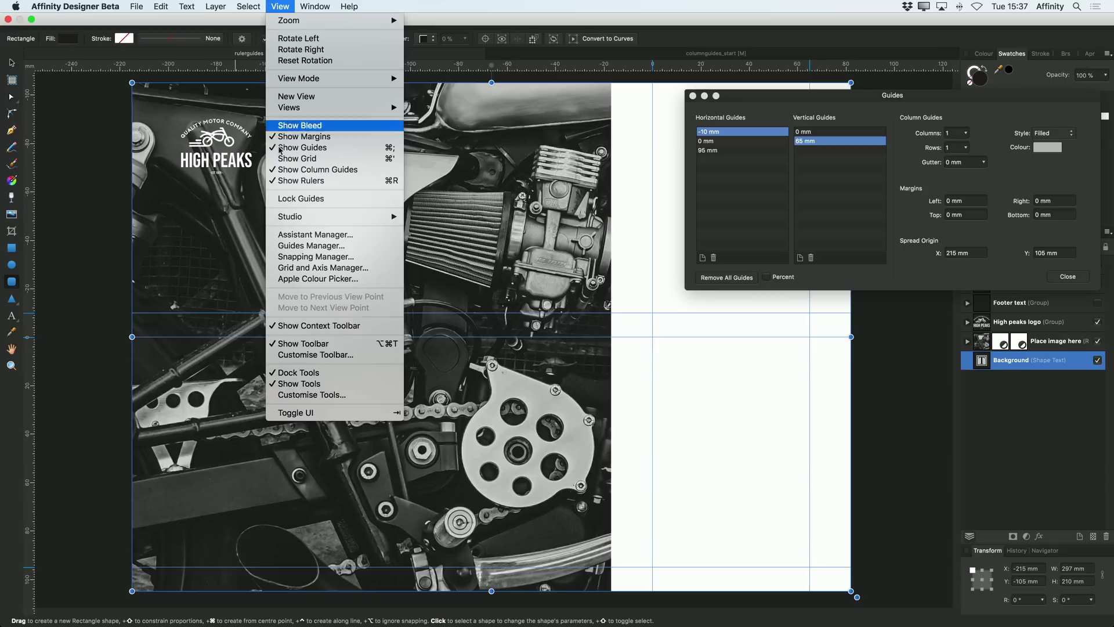
left_click(308, 199)
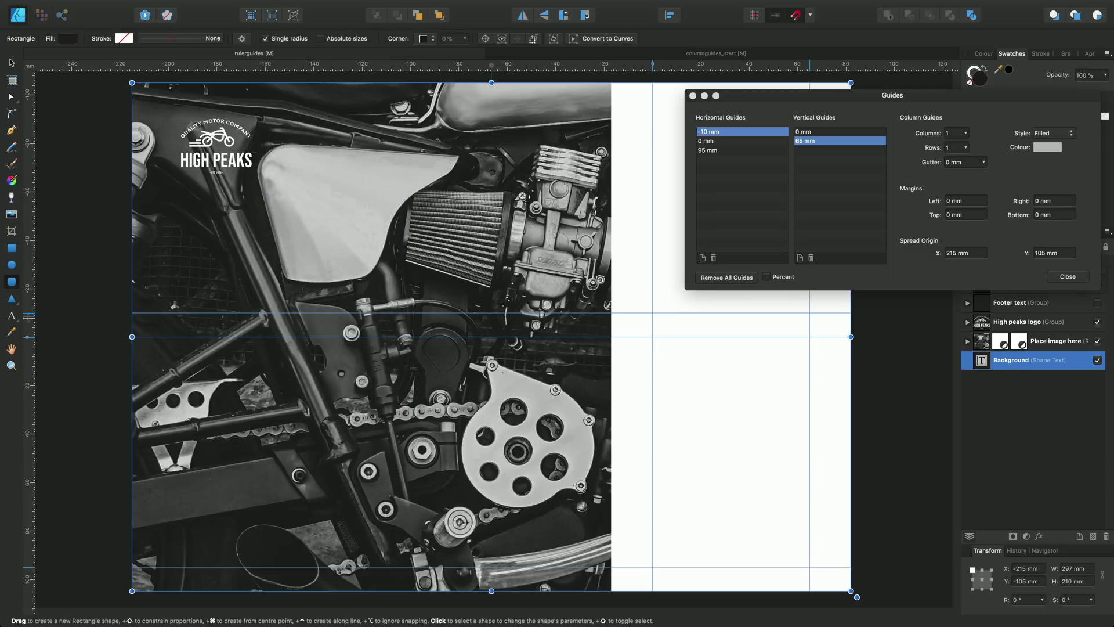
left_click(12, 62)
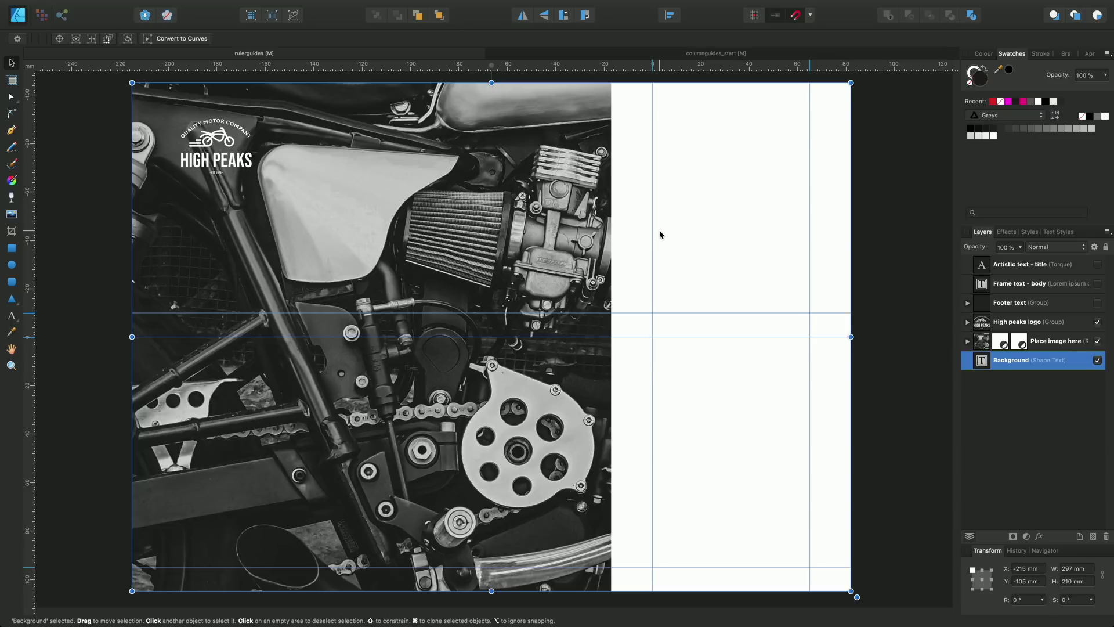
Step: Show the TORQUE title and body text, fit the text frame to the column, and reposition the title
left_click(1097, 265)
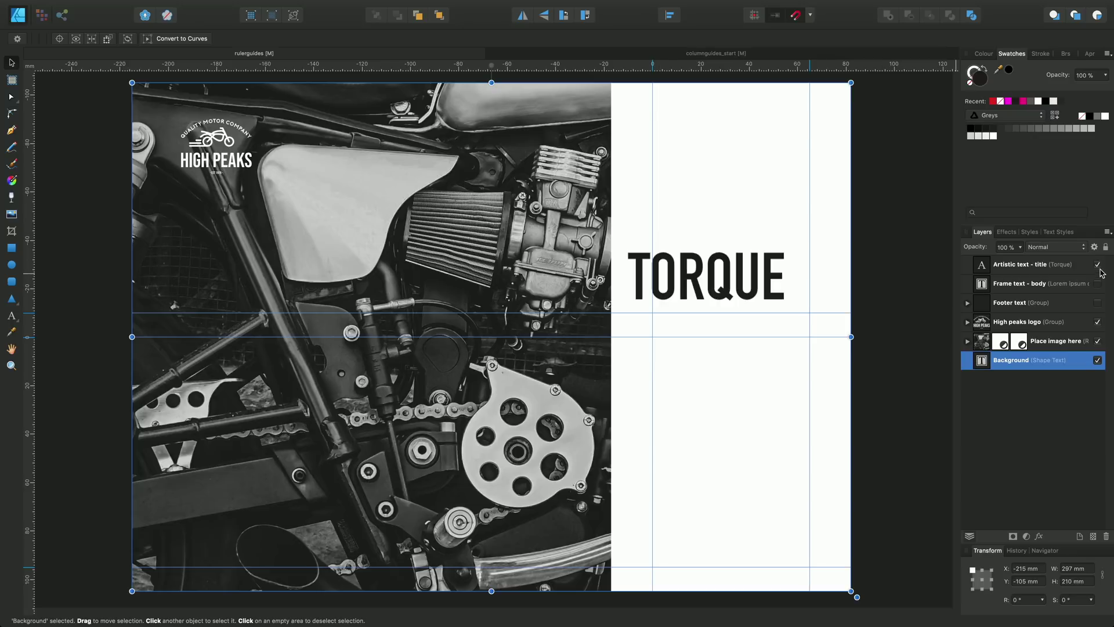
left_click(1097, 284)
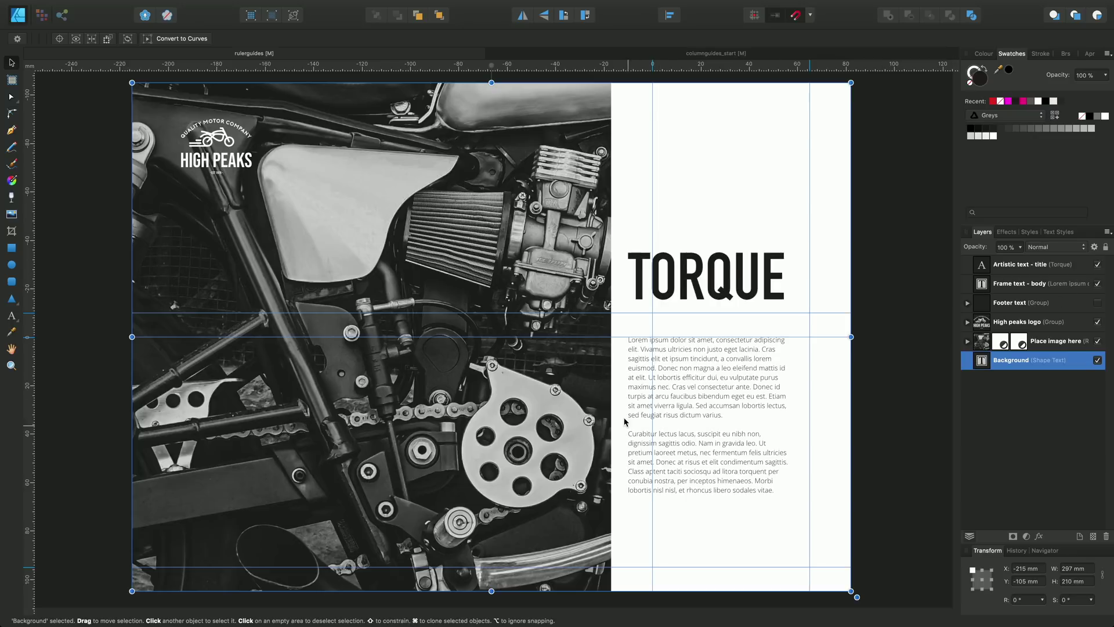
left_click(692, 380)
left_click_drag(690, 382, 714, 382)
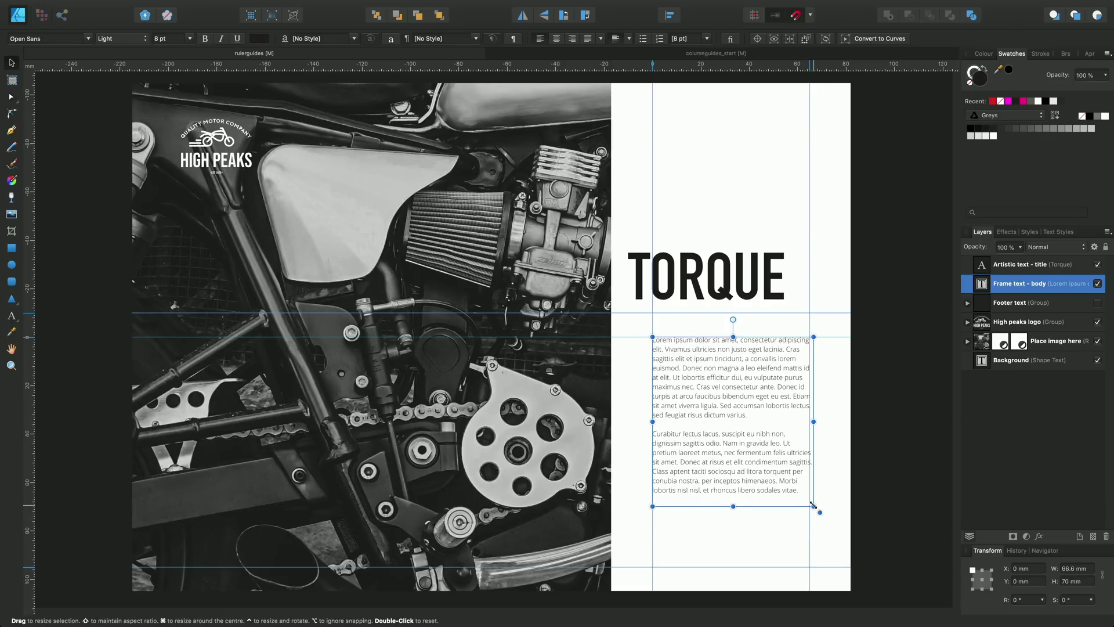
left_click_drag(813, 506, 808, 515)
left_click(666, 292)
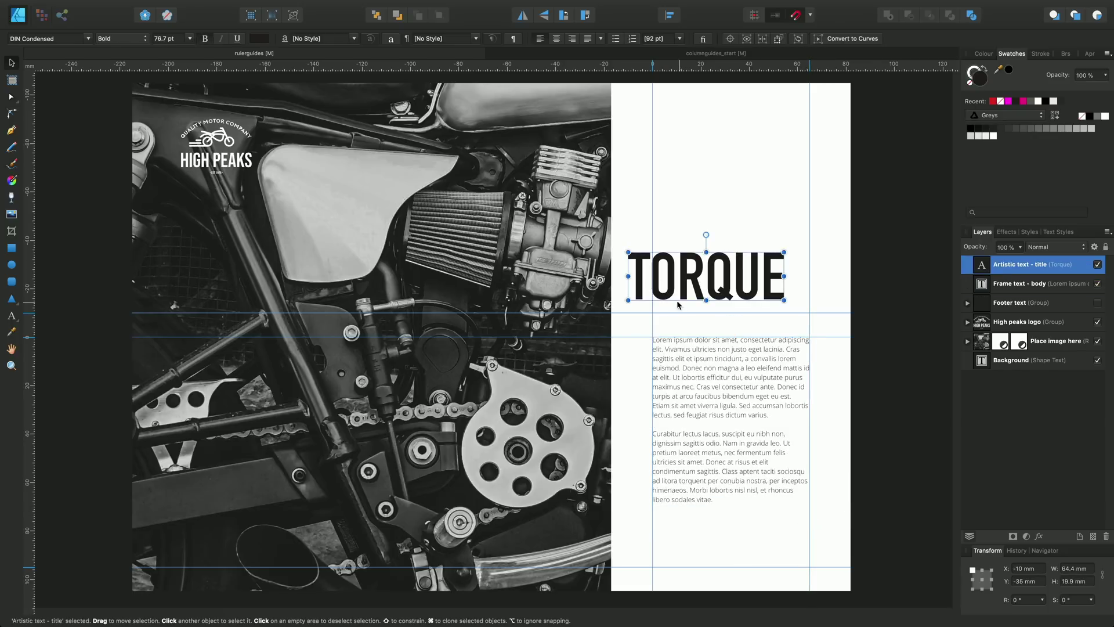
left_click_drag(689, 282, 710, 296)
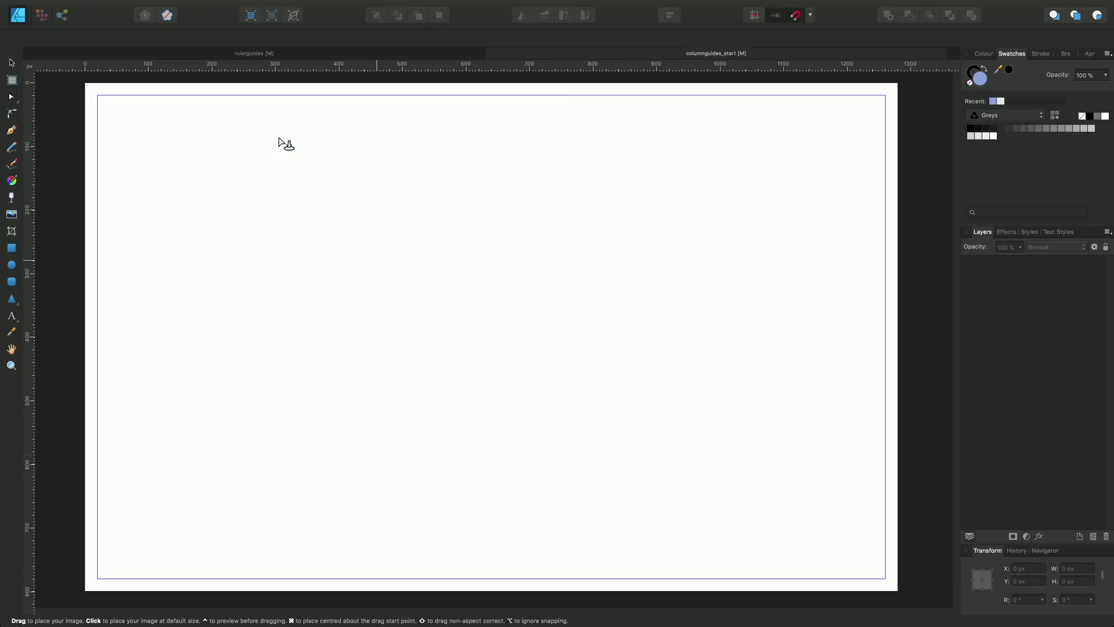
Step: Open the Guides Manager for the blank columnguides_start page
mouse_move(313, 3)
left_click(279, 7)
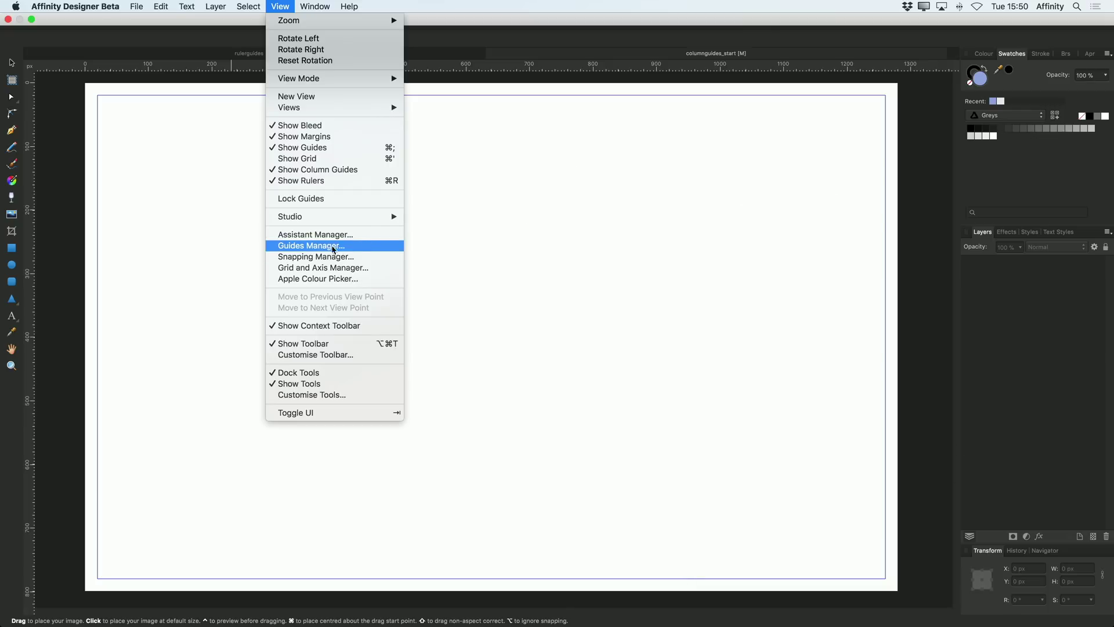
left_click(324, 247)
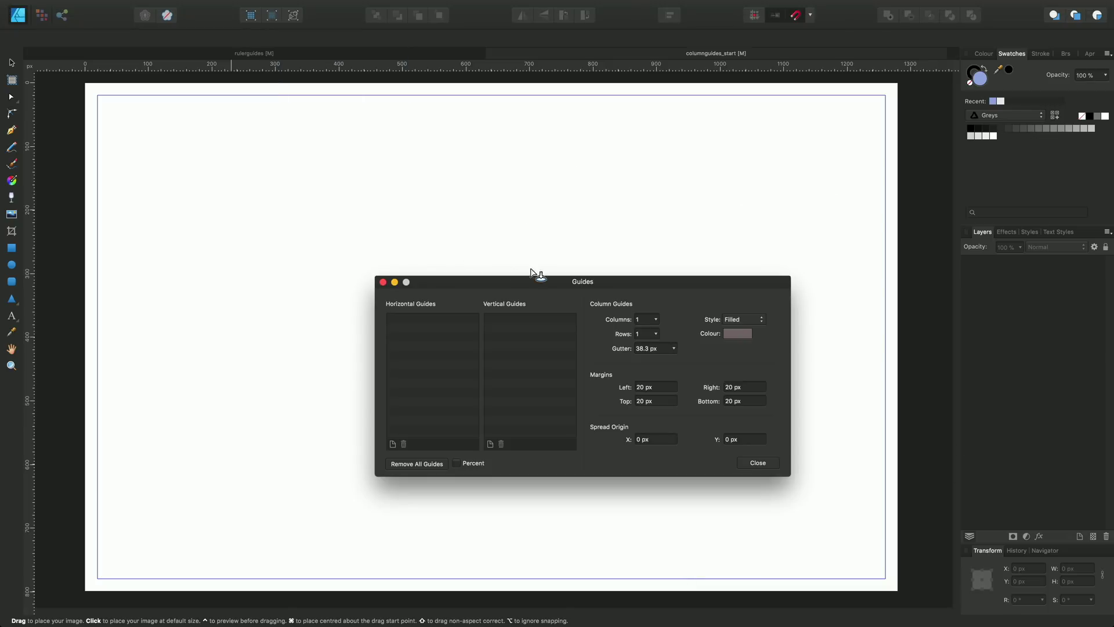
Step: Set the column guides to 3 columns and 3 rows
left_click_drag(548, 283, 701, 109)
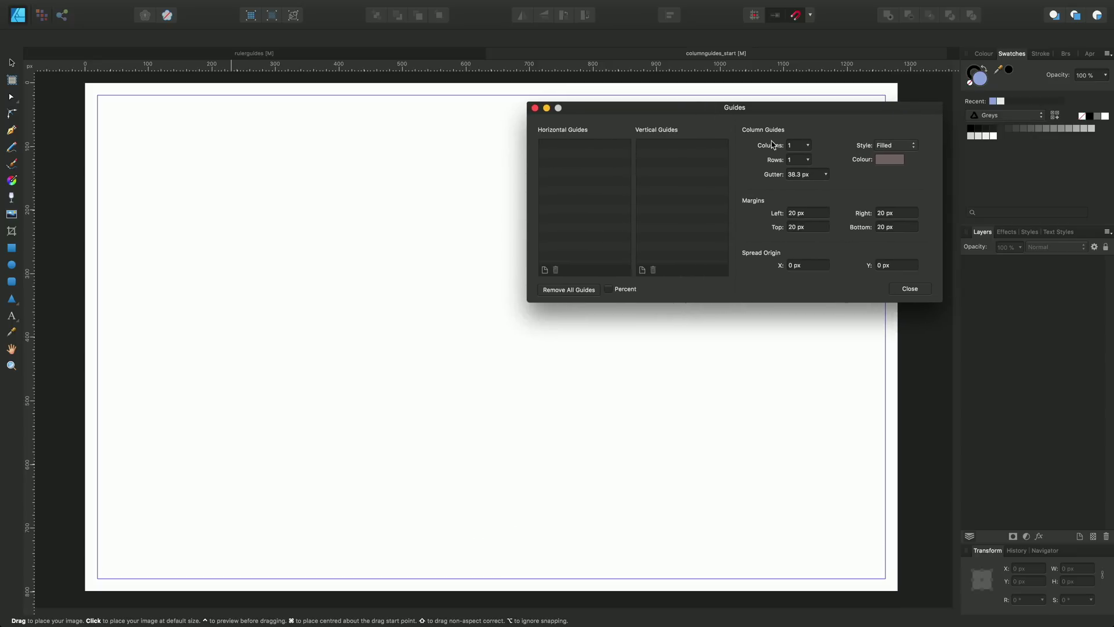
left_click(807, 158)
left_click_drag(805, 156, 814, 163)
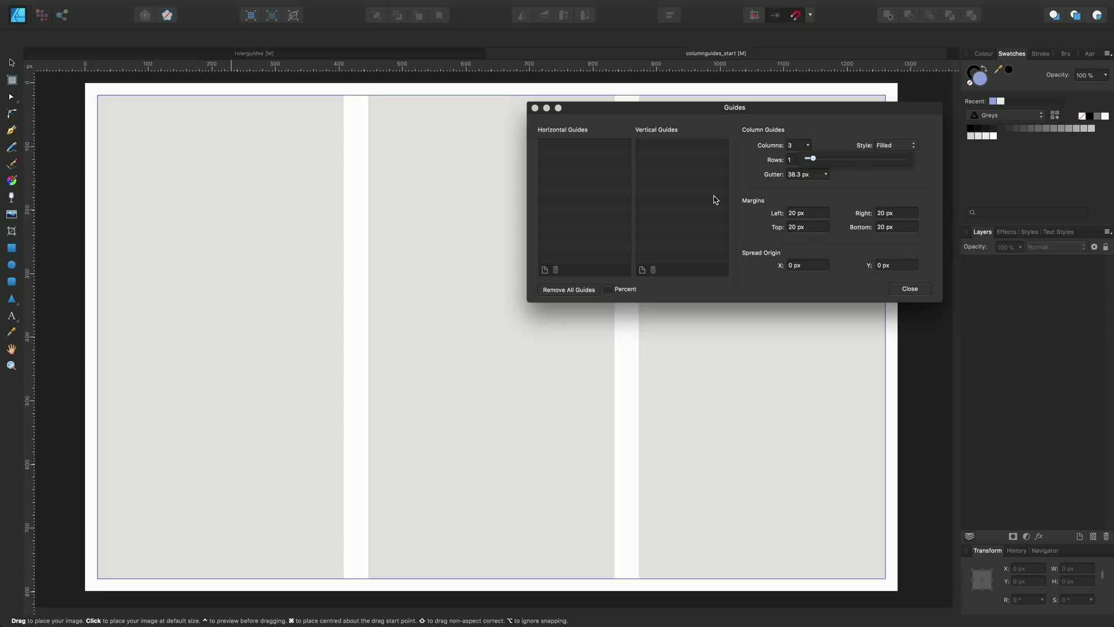
left_click(795, 162)
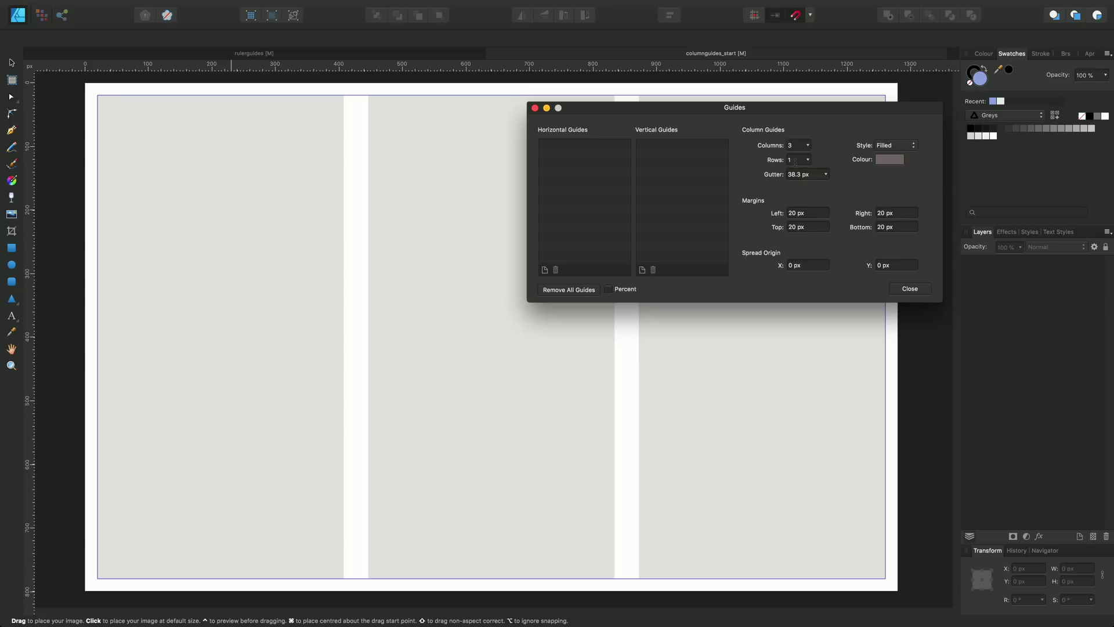
left_click(807, 160)
left_click_drag(808, 175, 814, 176)
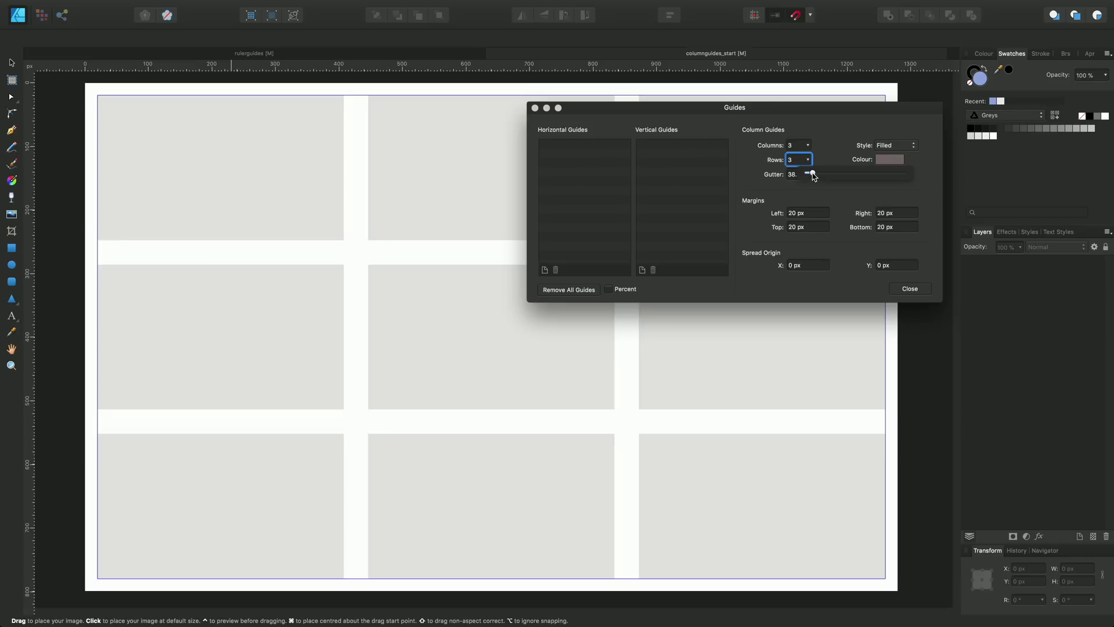
Step: Try entering 5 as the column gutter value
left_click(794, 175)
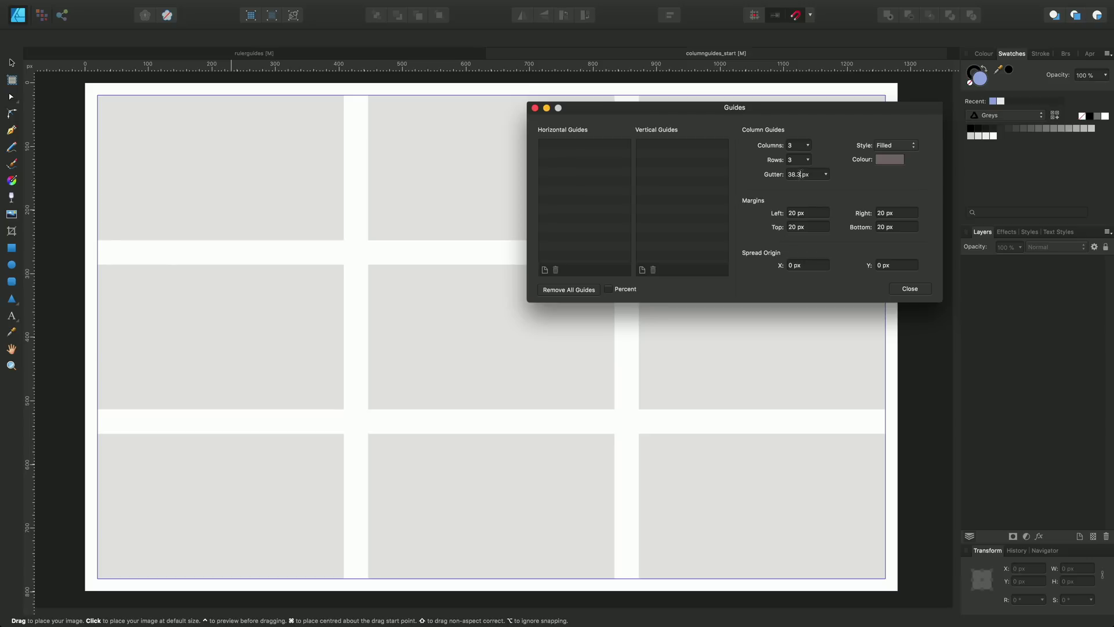
left_click_drag(800, 174, 779, 176)
type("50")
Step: Darken the column guide colour to a dark reddish tone (H 0, S 30, L 13)
left_click(890, 160)
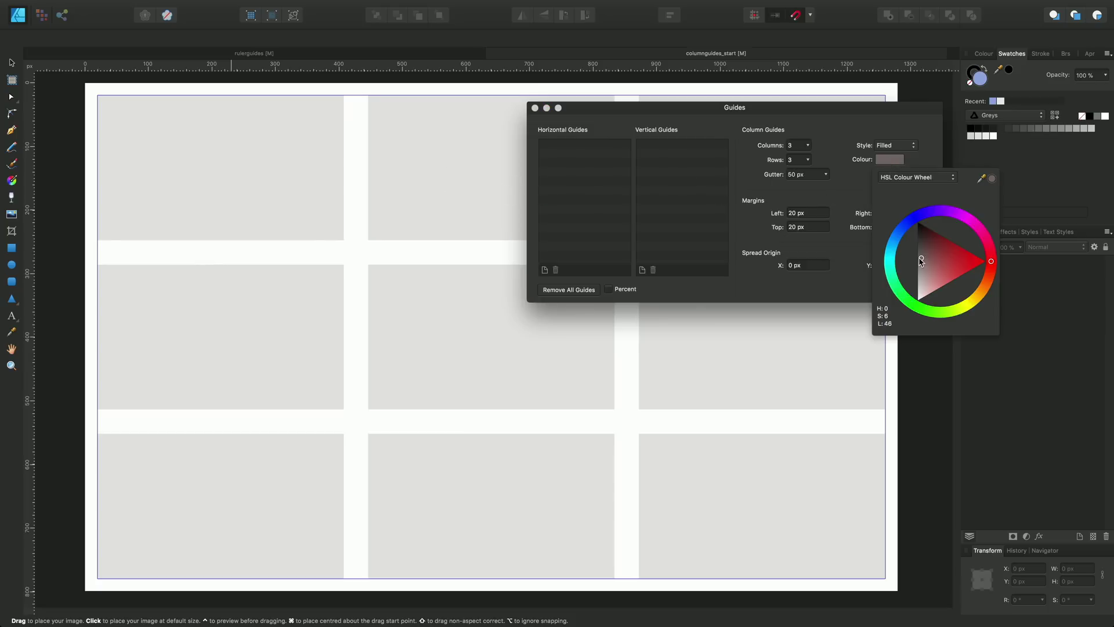
left_click_drag(922, 260, 924, 236)
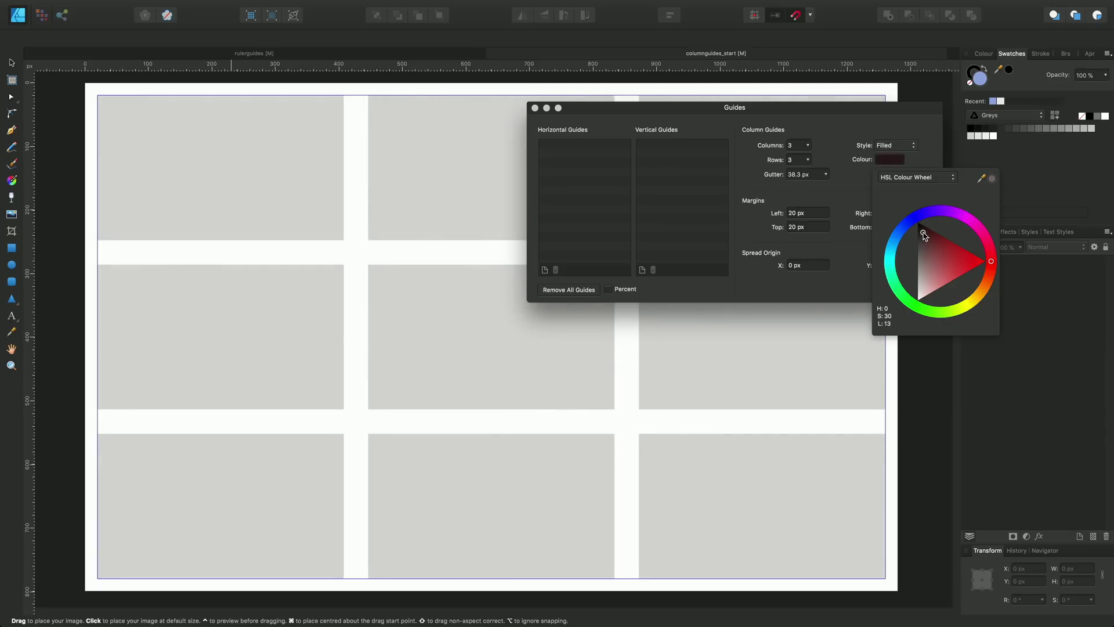
left_click(905, 146)
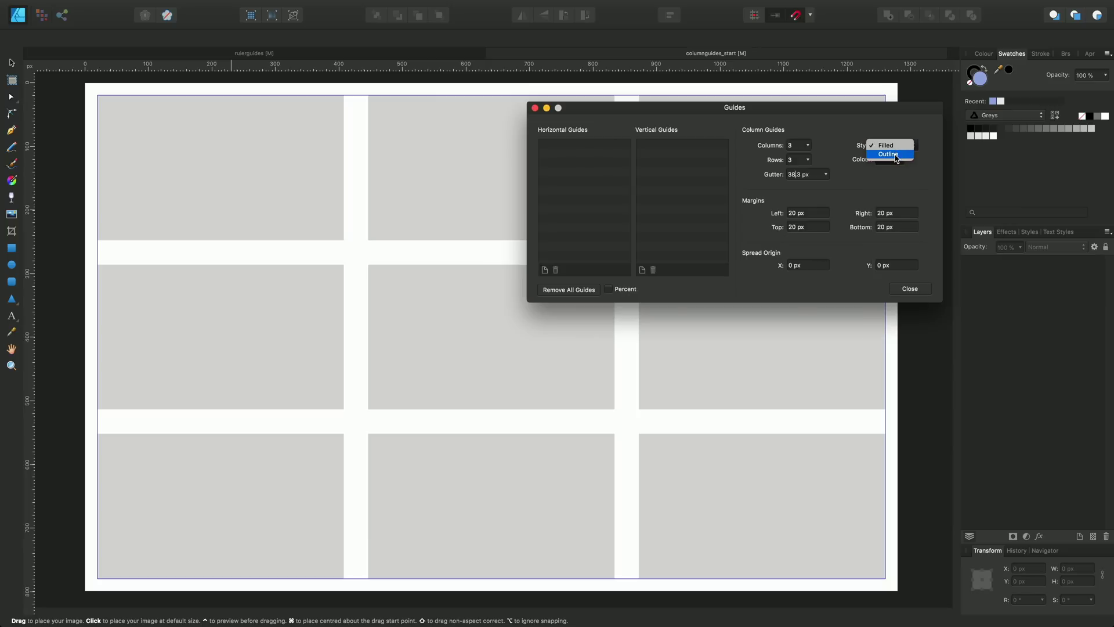
left_click(897, 154)
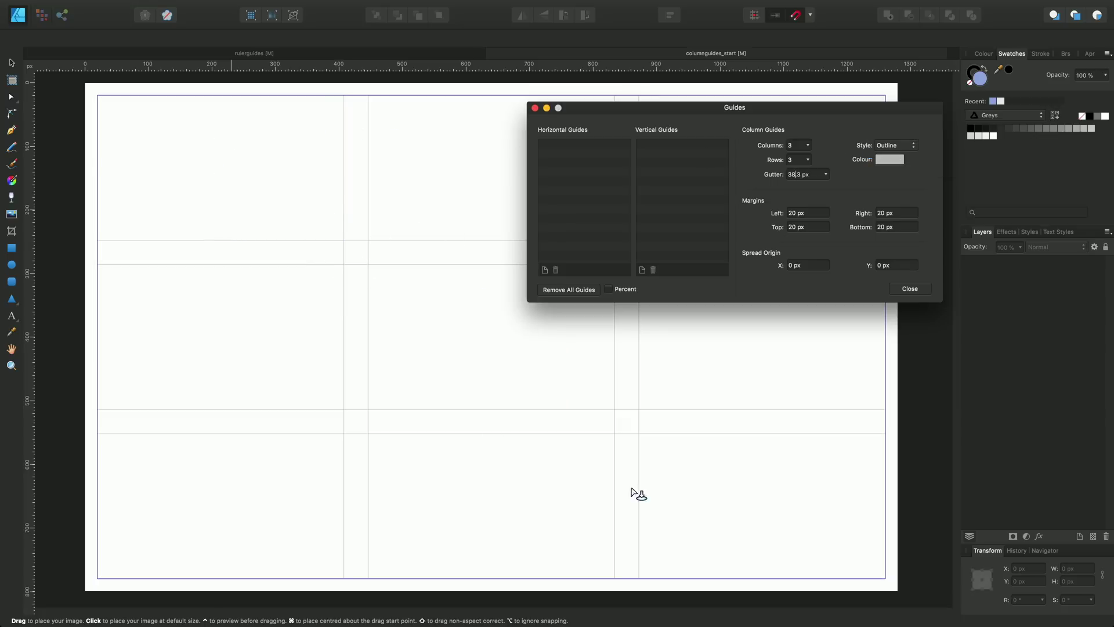
left_click(903, 146)
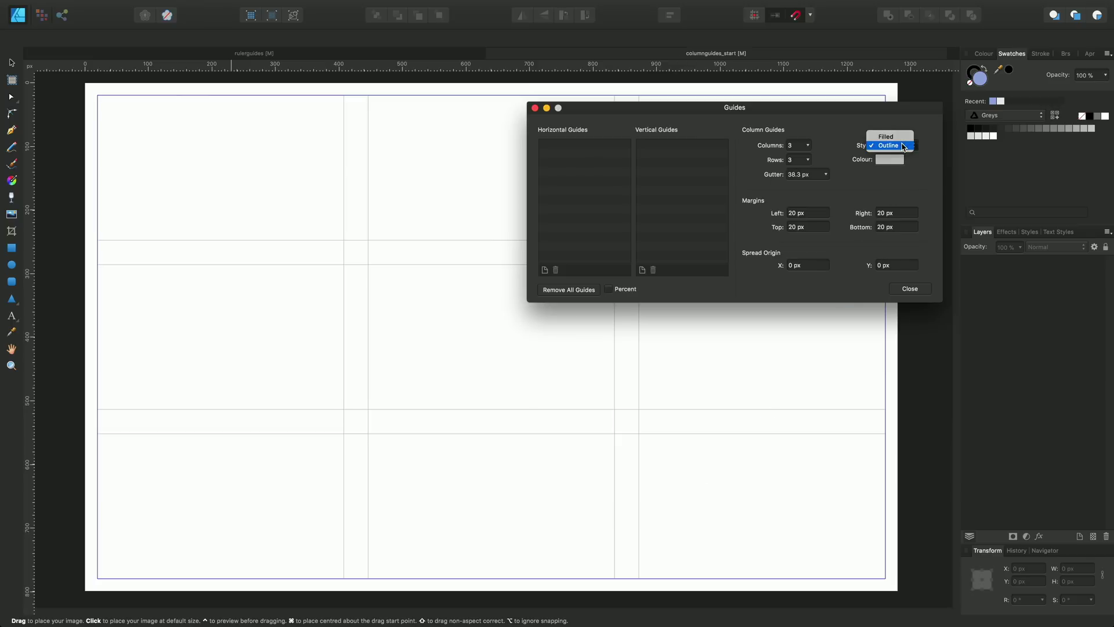
left_click(886, 136)
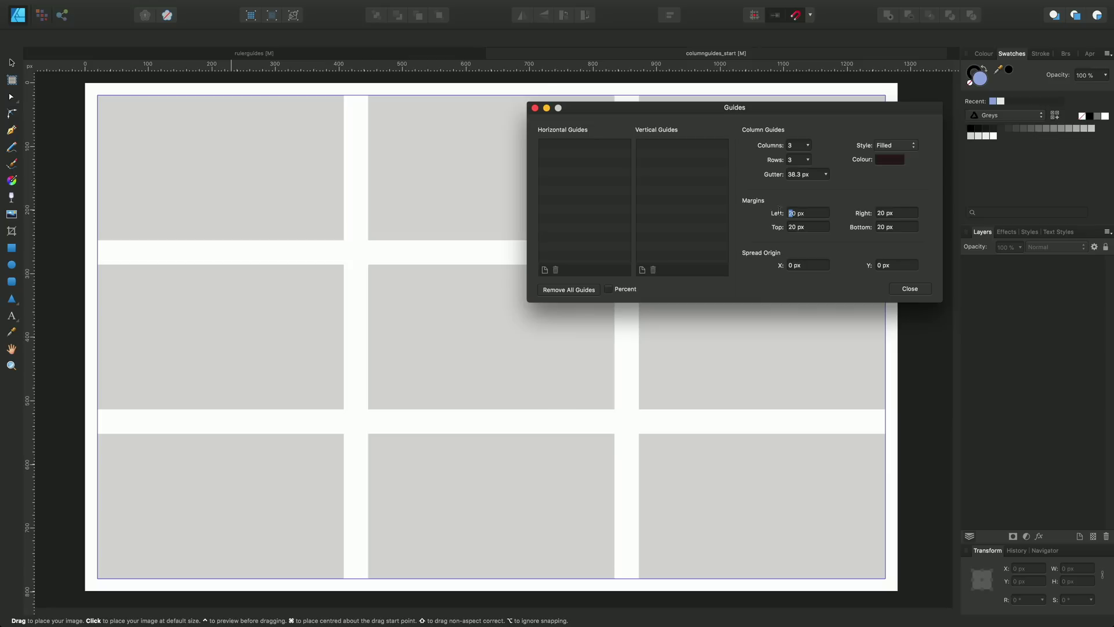
Step: Set the left, right, top and bottom column-guide margins to 10 px
type("1")
left_click(877, 214)
type("1")
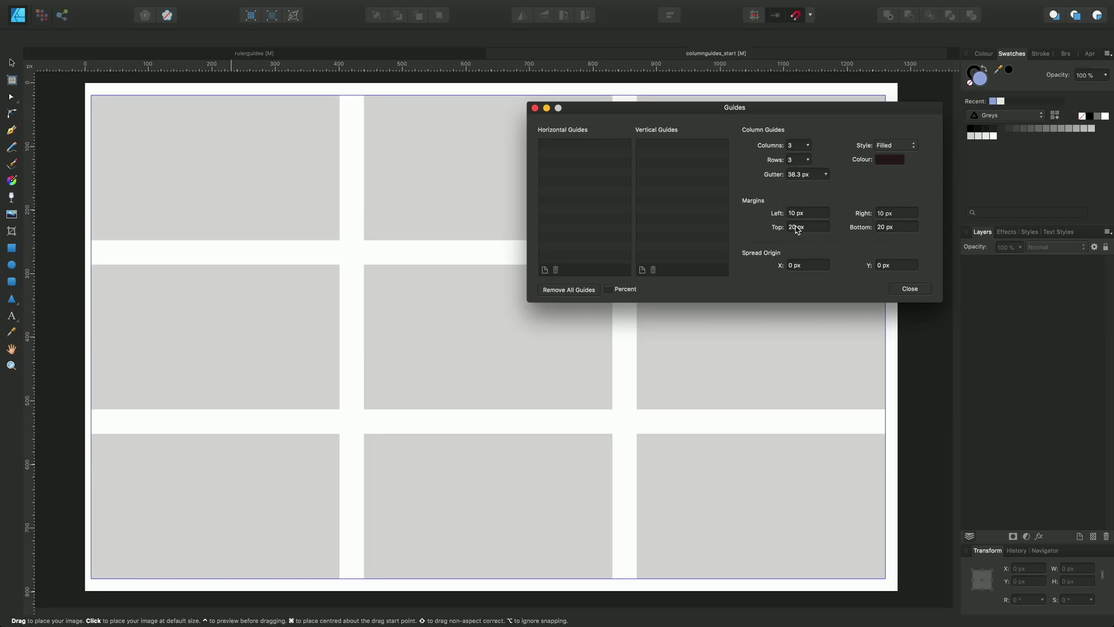
left_click(792, 227)
type("1")
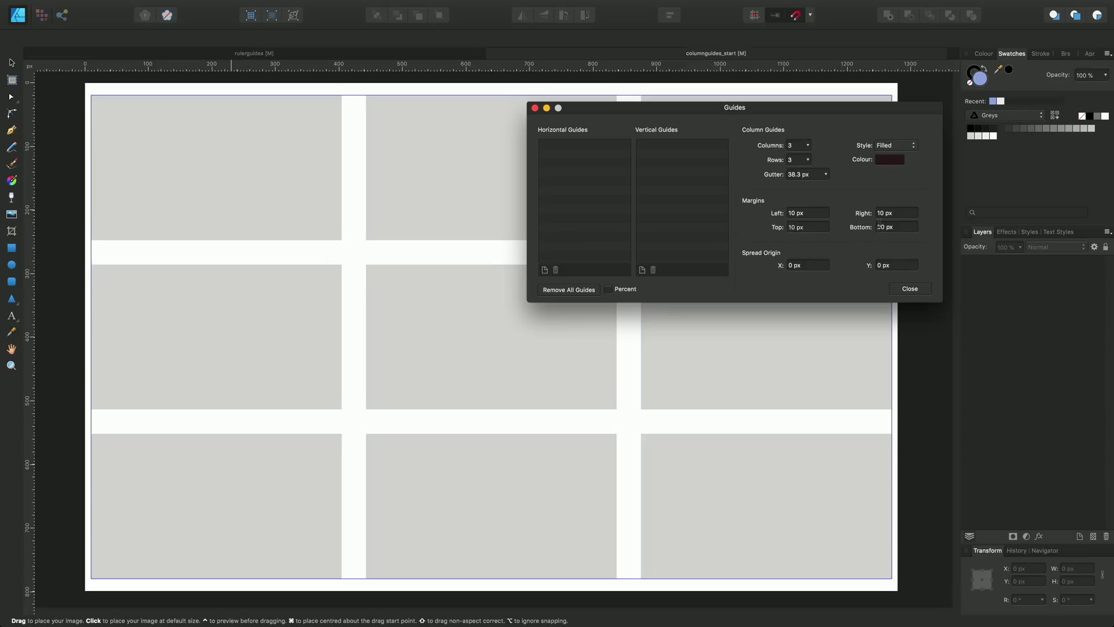
left_click(879, 227)
type("1")
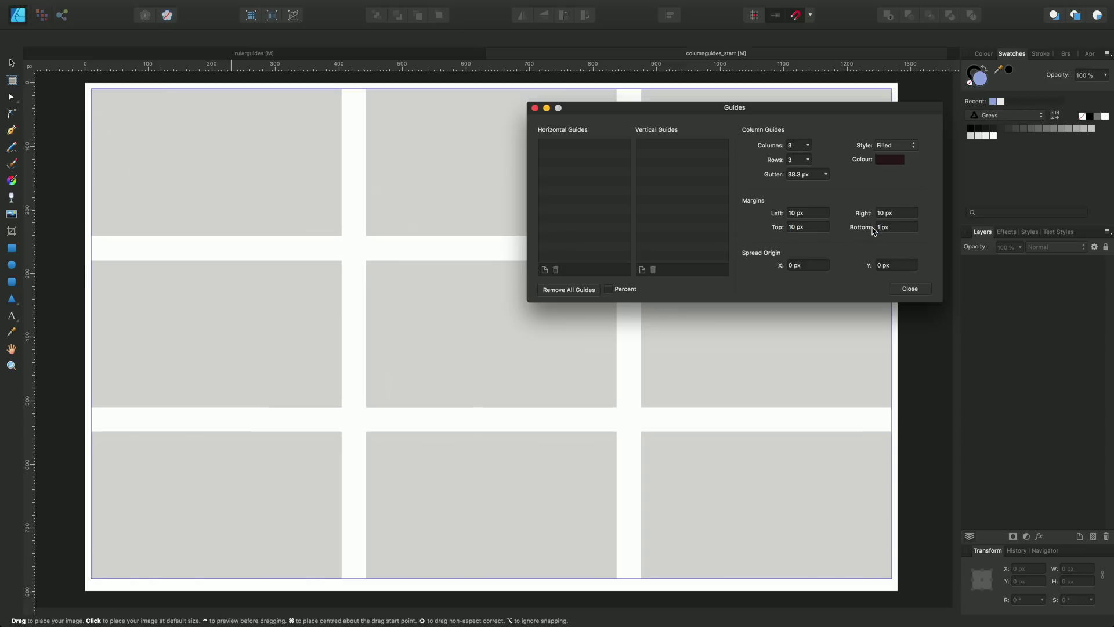
double_click(791, 265)
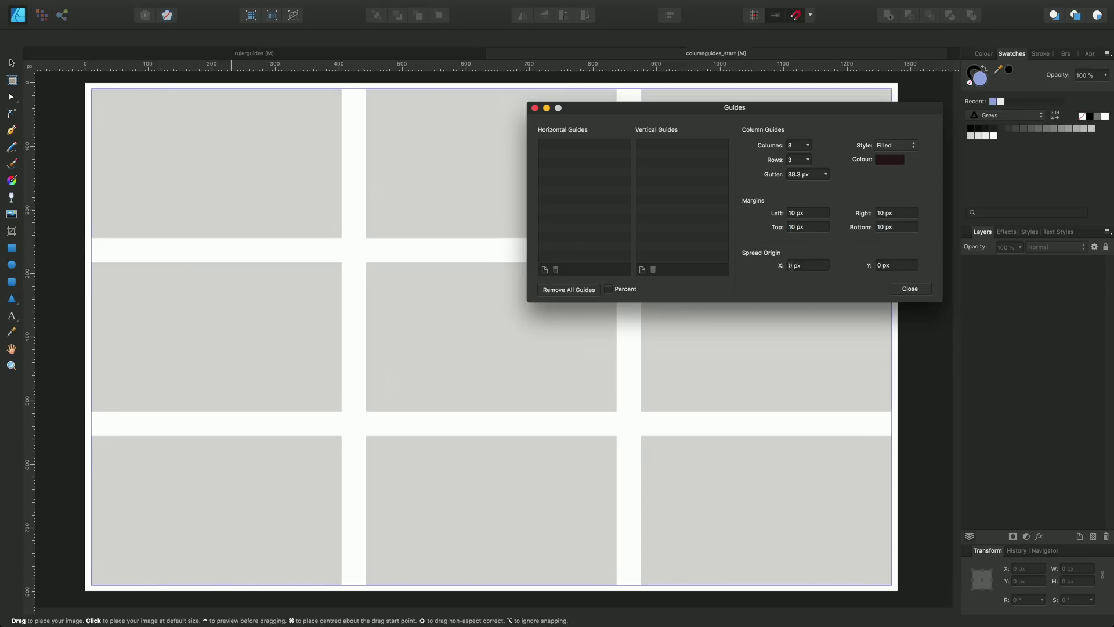
Step: Set the spread origin X and Y to 10 px
type("1")
left_click(877, 265)
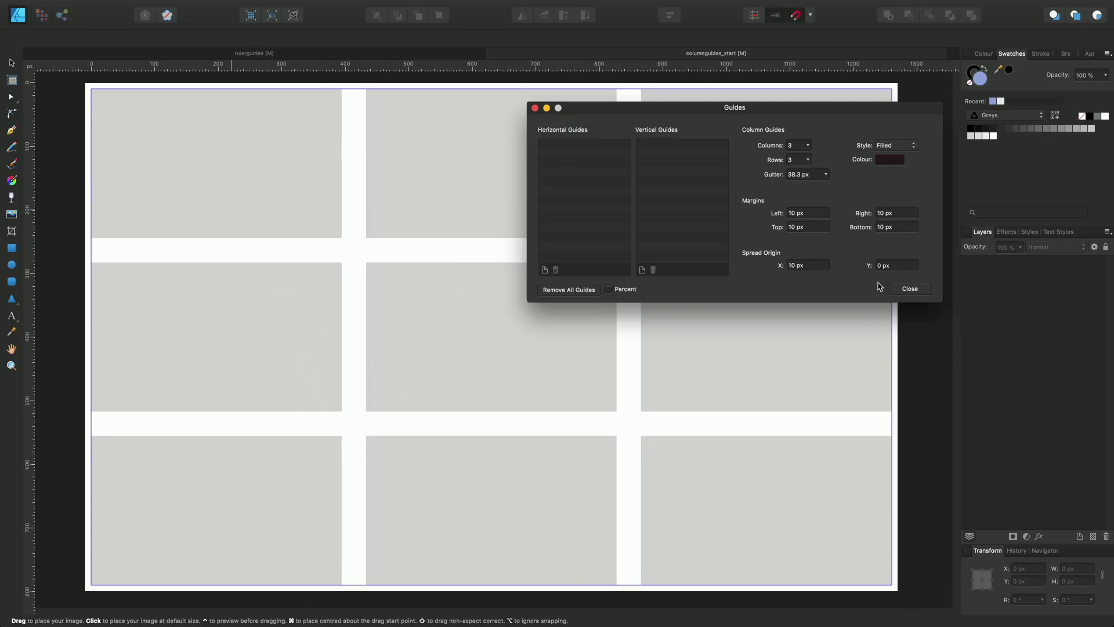
type("1")
key("Return")
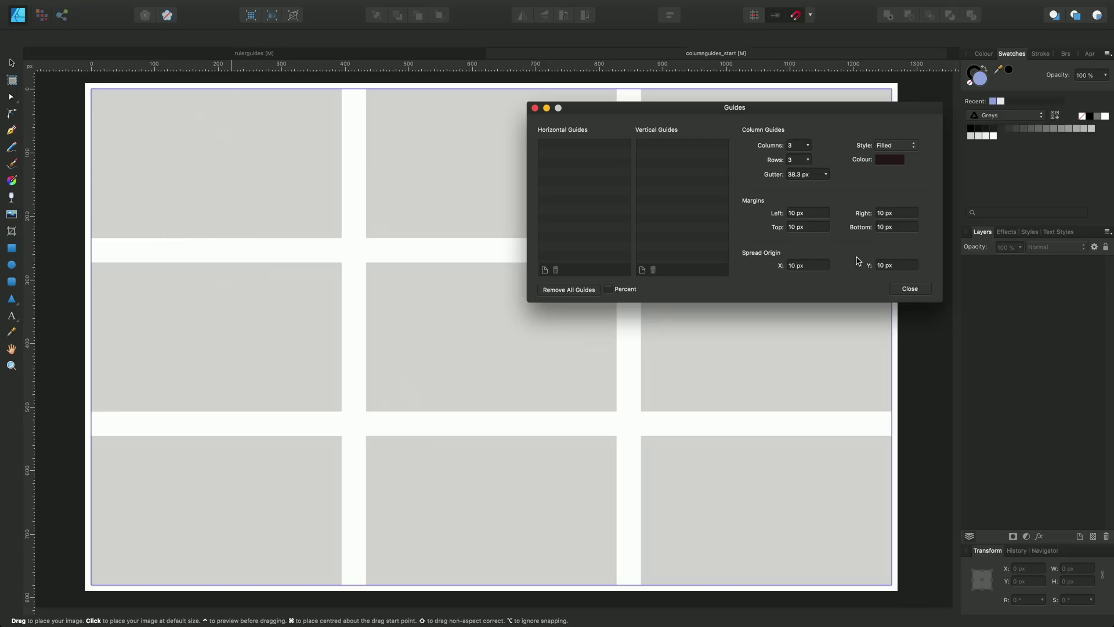
Step: Reduce the grid to a single row and close the guide settings
left_click(810, 162)
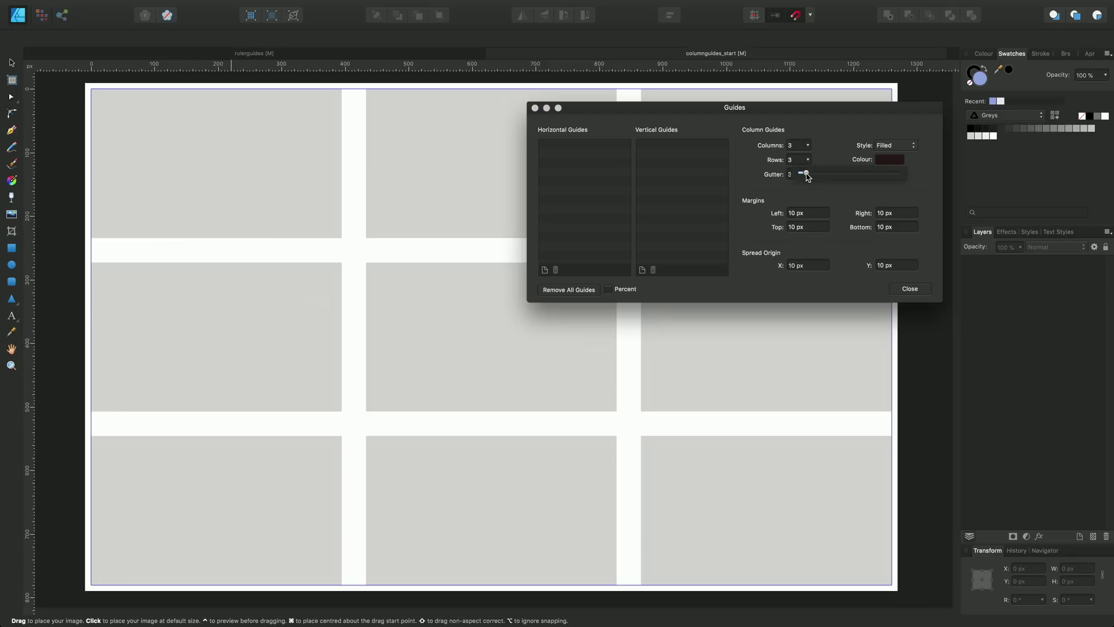
left_click_drag(808, 177, 801, 177)
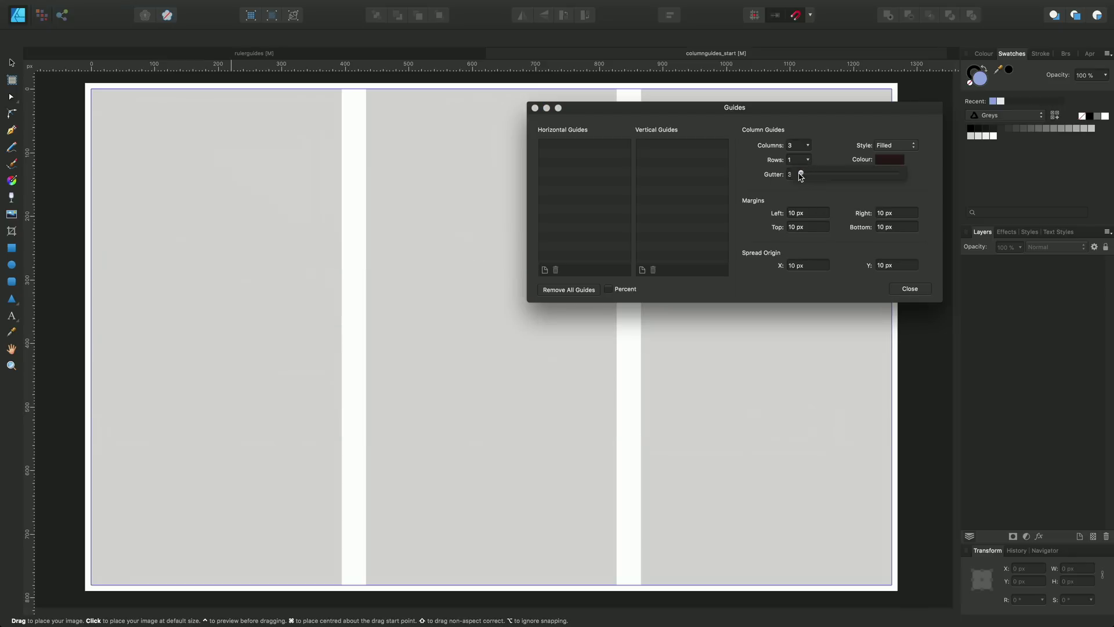
left_click(909, 289)
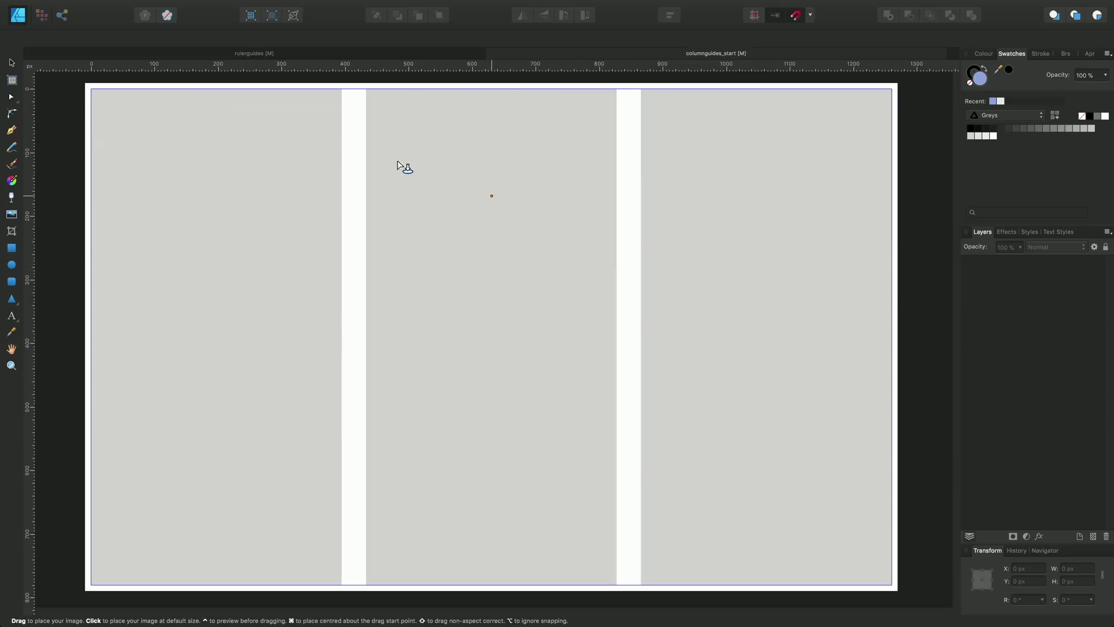
Step: Choose File > Place and select the photos in the columnguide_pics folder, starting with IMG_1511_2.png
mouse_move(83, 5)
left_click(136, 7)
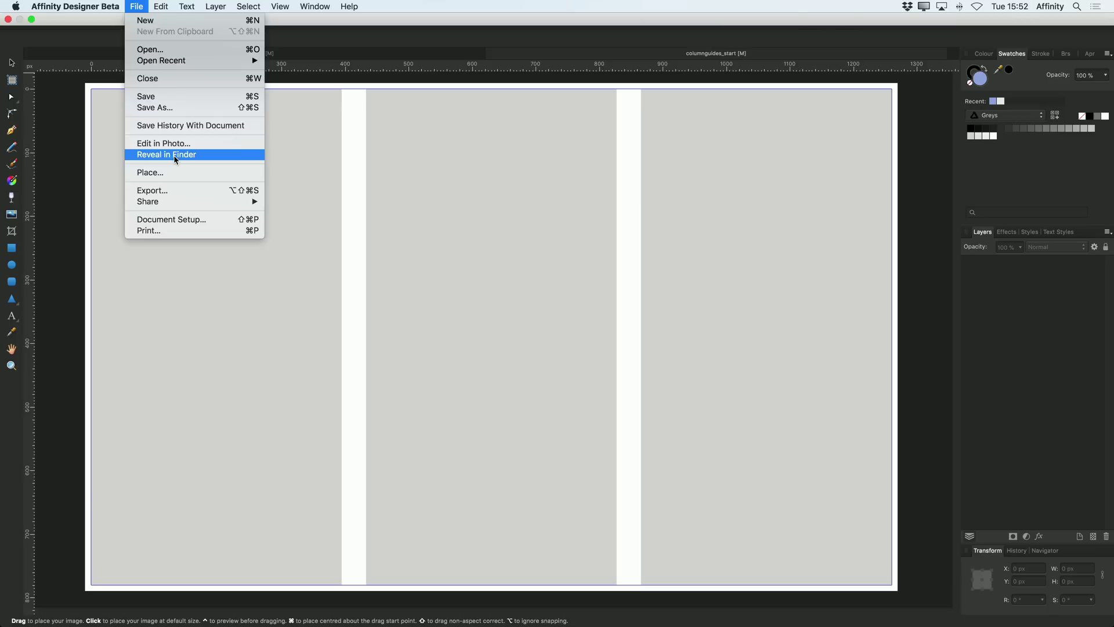
left_click(169, 176)
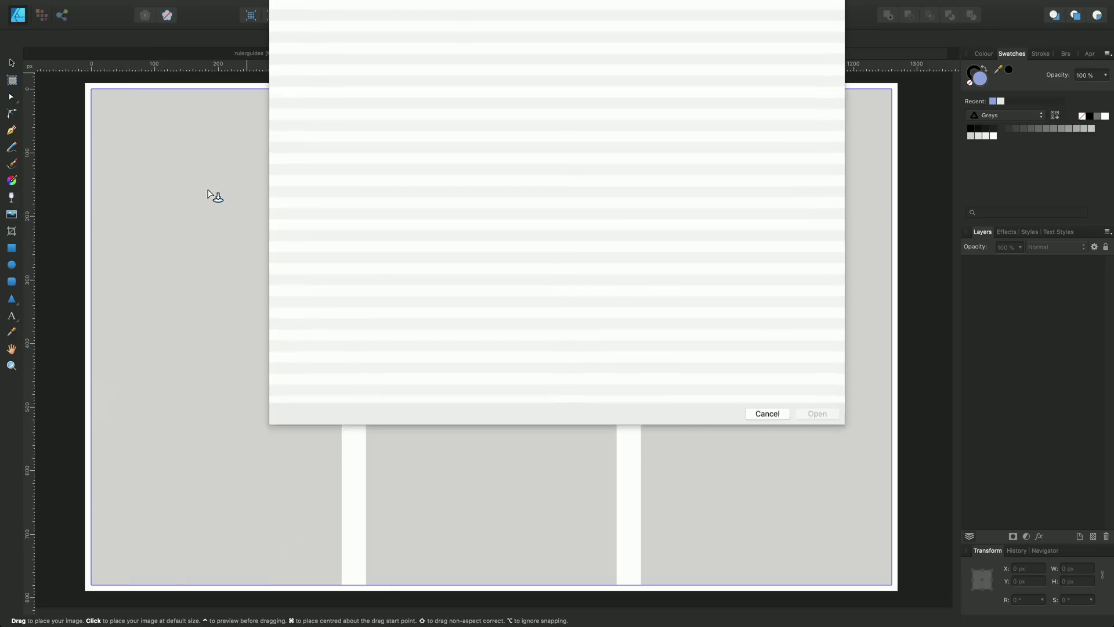
left_click(318, 43)
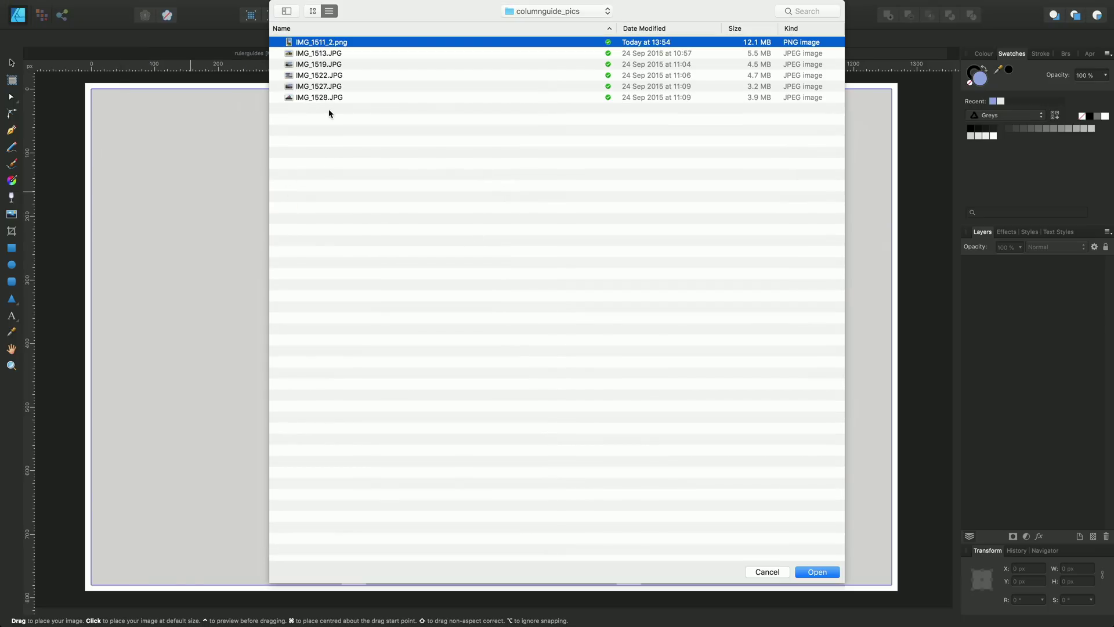
left_click(318, 99, "shift")
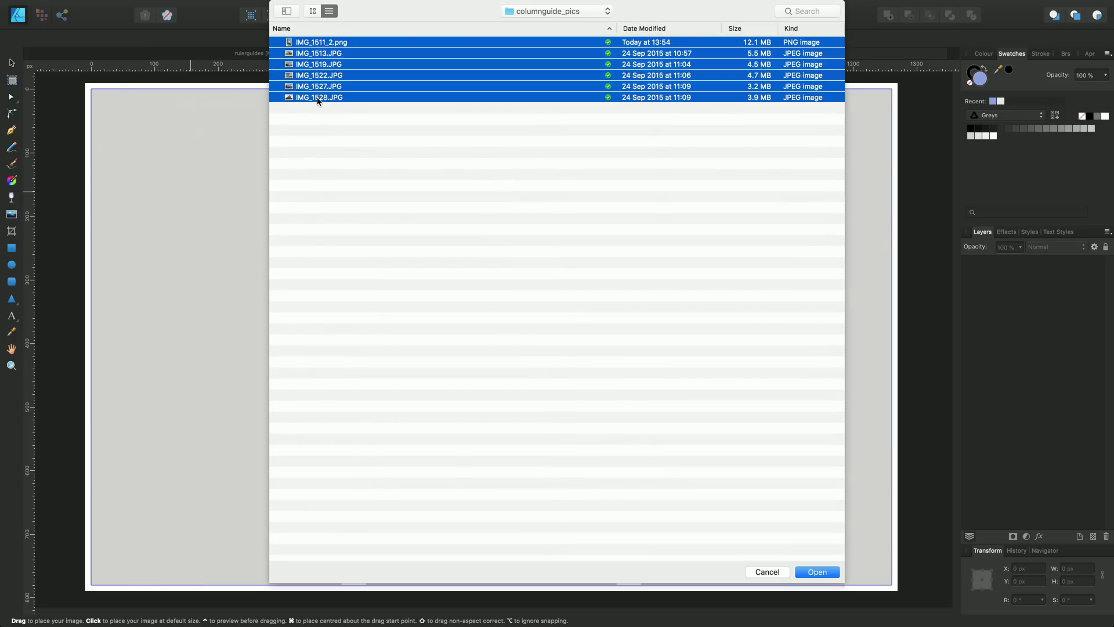
left_click(815, 575)
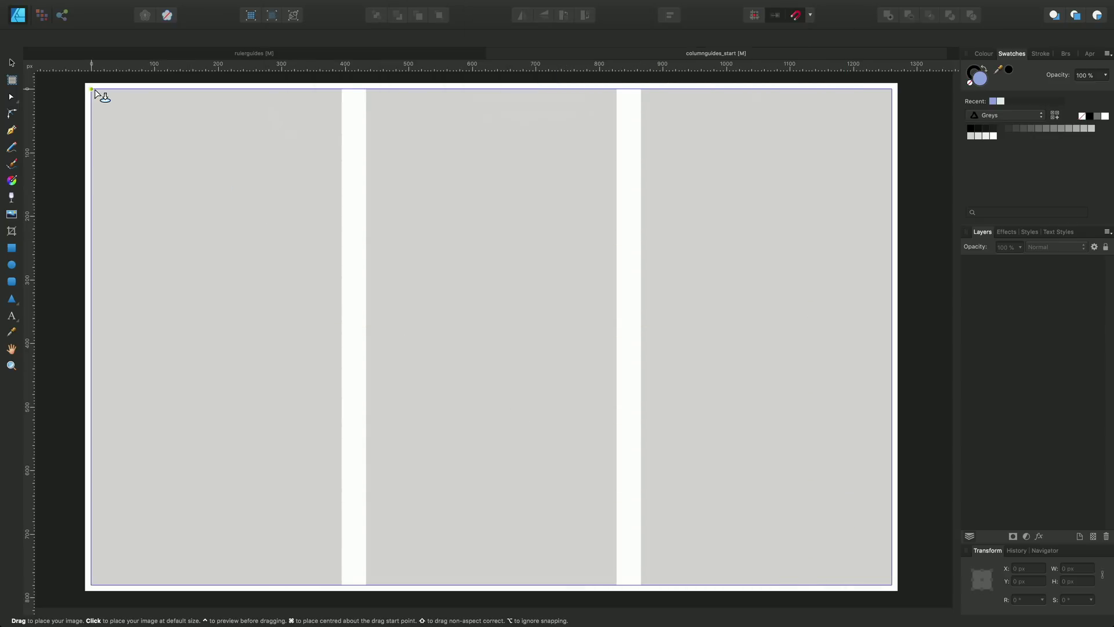
Step: Place IMG_1511_2 filling column one and IMG_1513 across columns two and three
left_click_drag(95, 90, 383, 481)
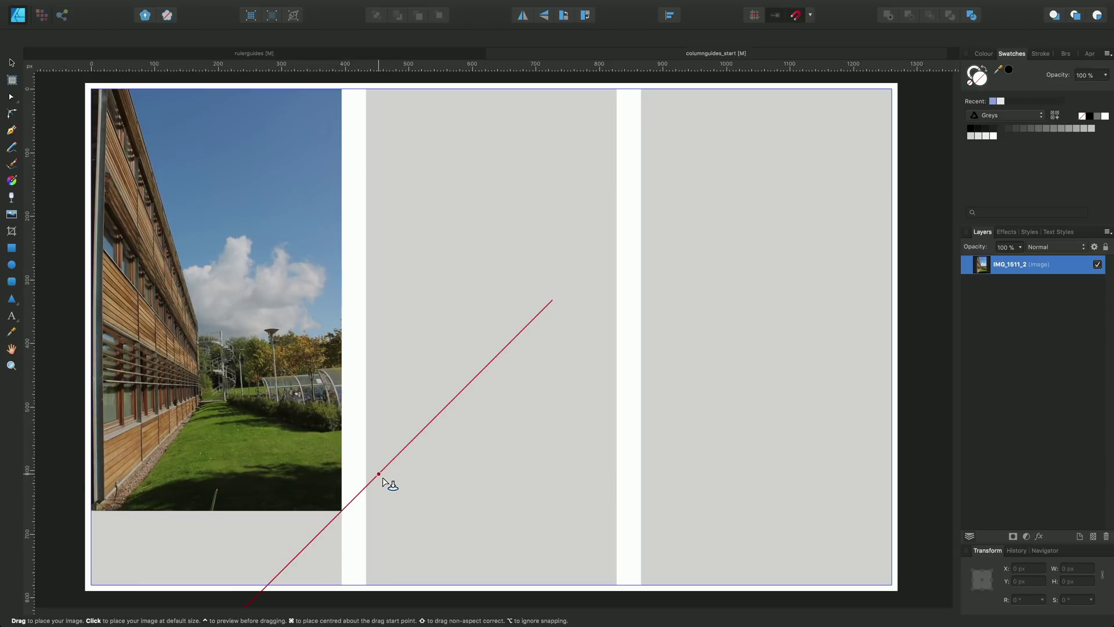
key("Escape")
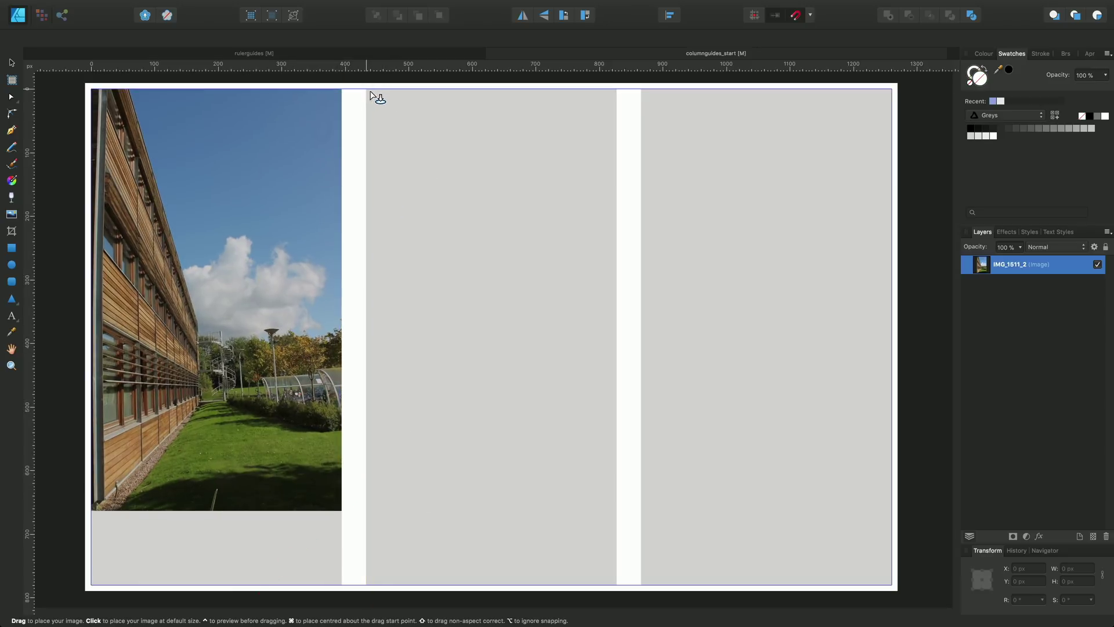
left_click_drag(370, 93, 991, 288)
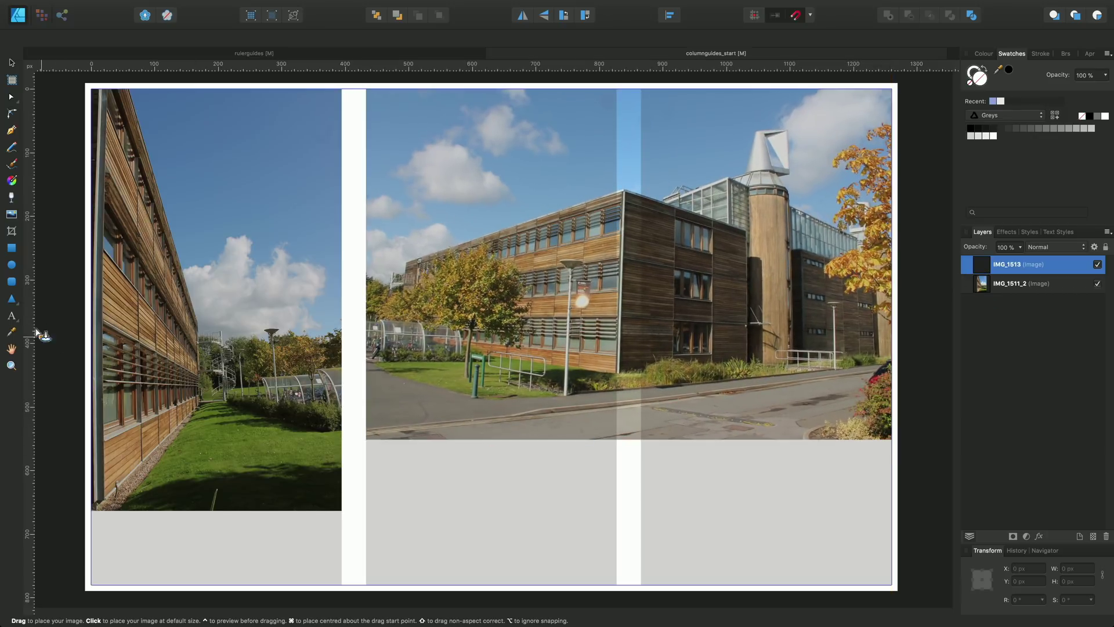
Step: Add artistic text 'ABELONE' at the bottom-left, scaled to 84.5 pt to fit column one
left_click(18, 322)
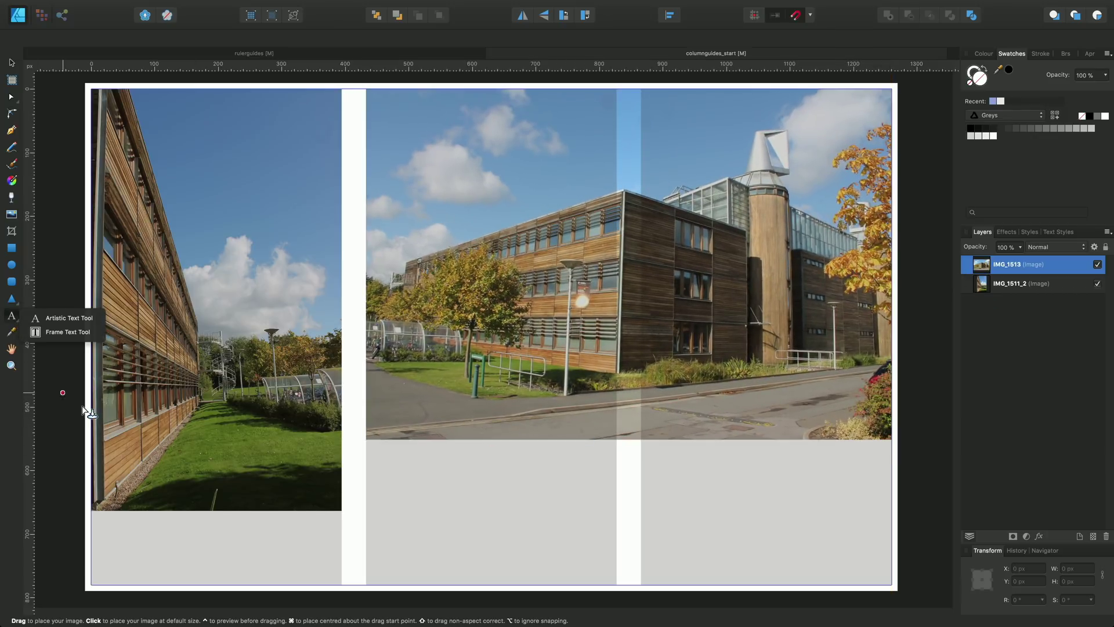
left_click(61, 318)
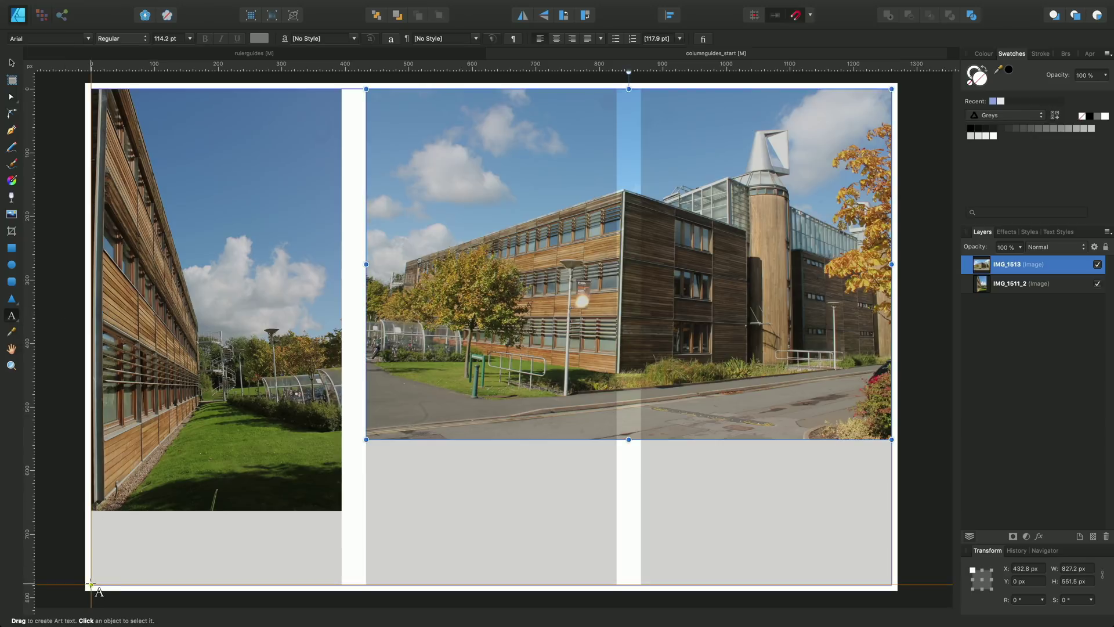
left_click_drag(92, 585, 184, 544)
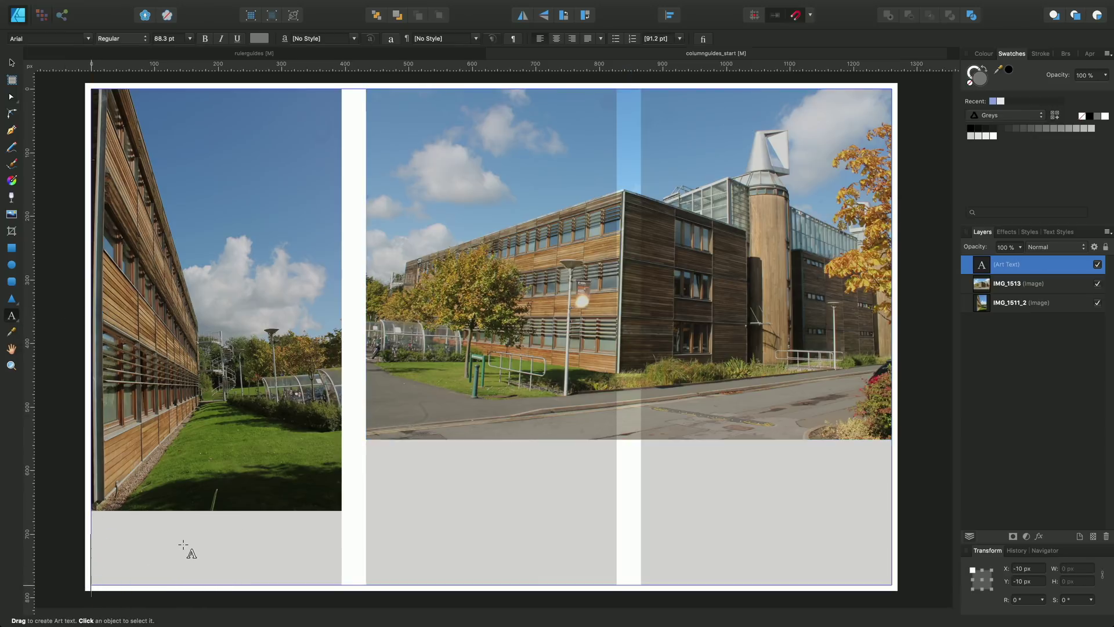
type("ABELONE")
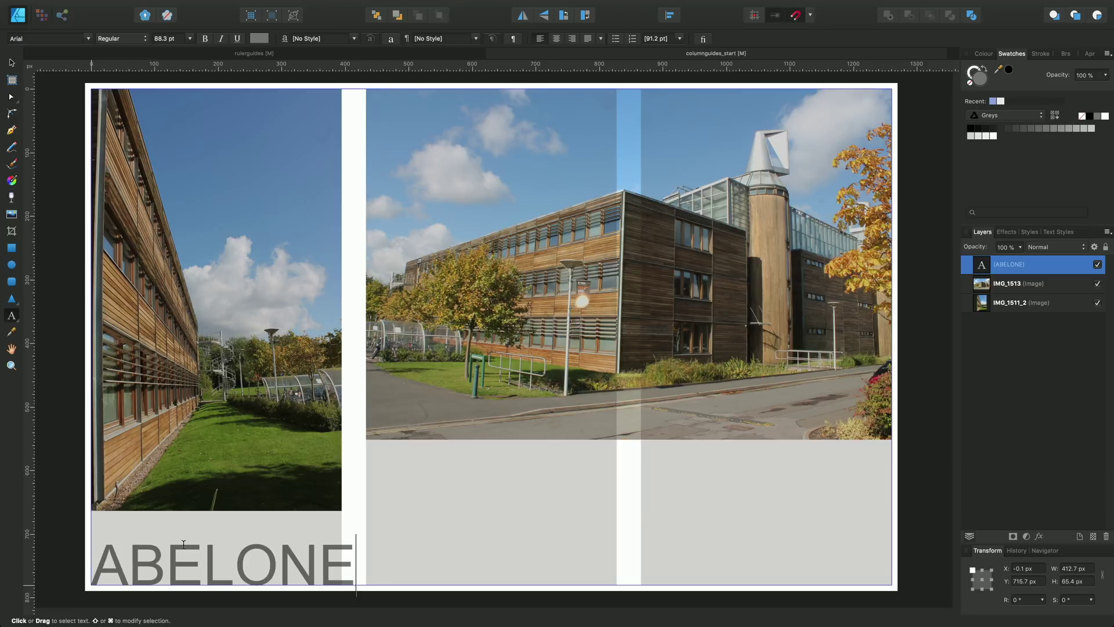
key("Escape")
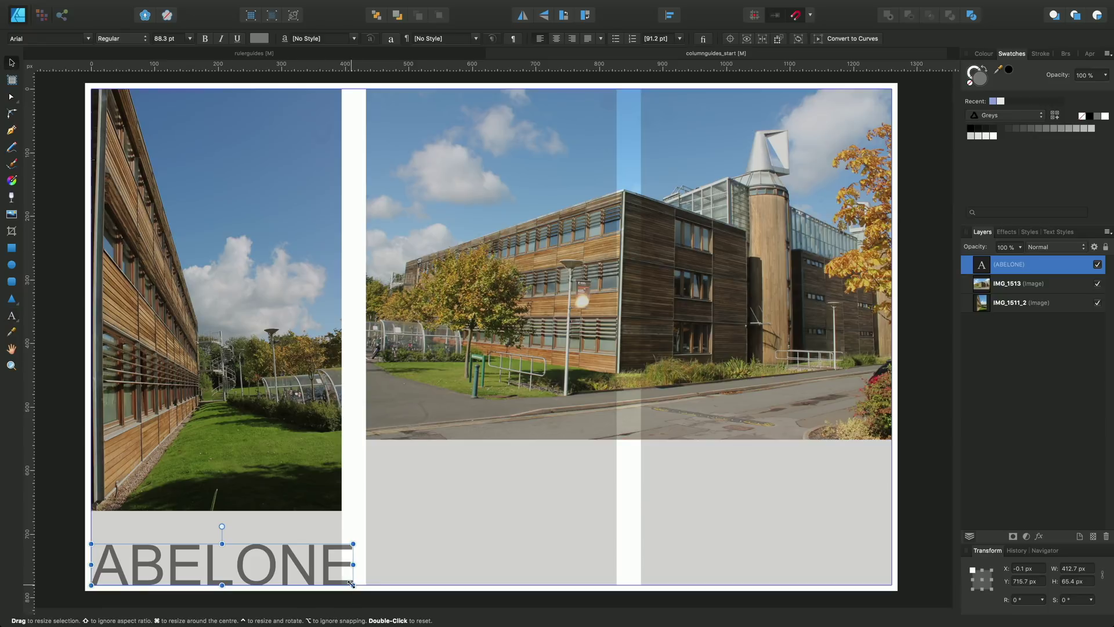
left_click_drag(351, 584, 342, 583)
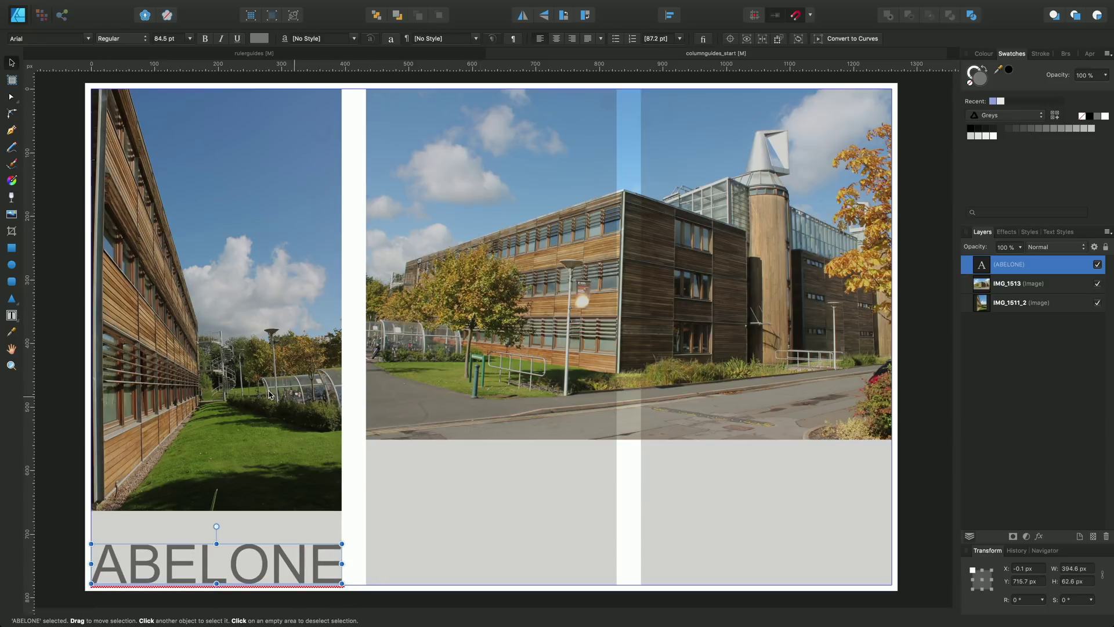